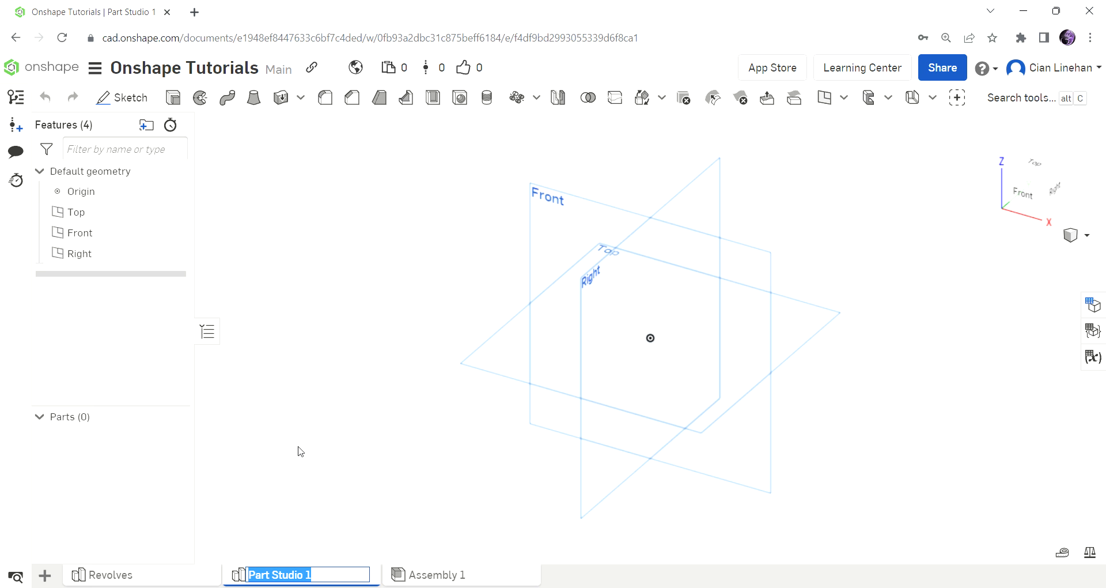
# Step: Rename the Part Studio 1 tab to 'Sweeps'
pyautogui.press('Return')
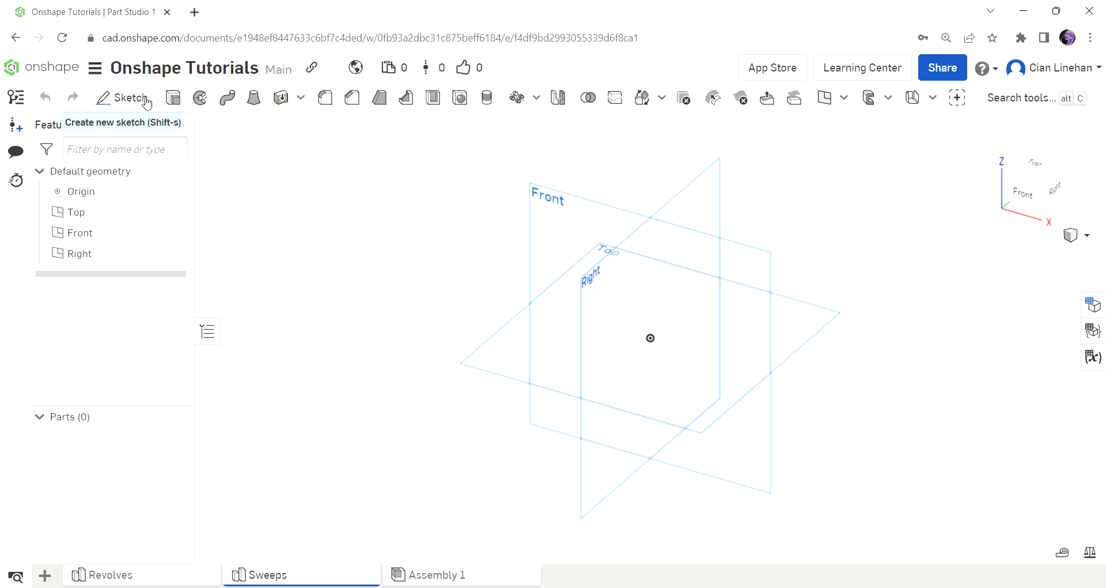
# Step: Sketch a 0.5-diameter circle centred on the origin on the Top plane and accept Sketch 1
pyautogui.click(124, 98)
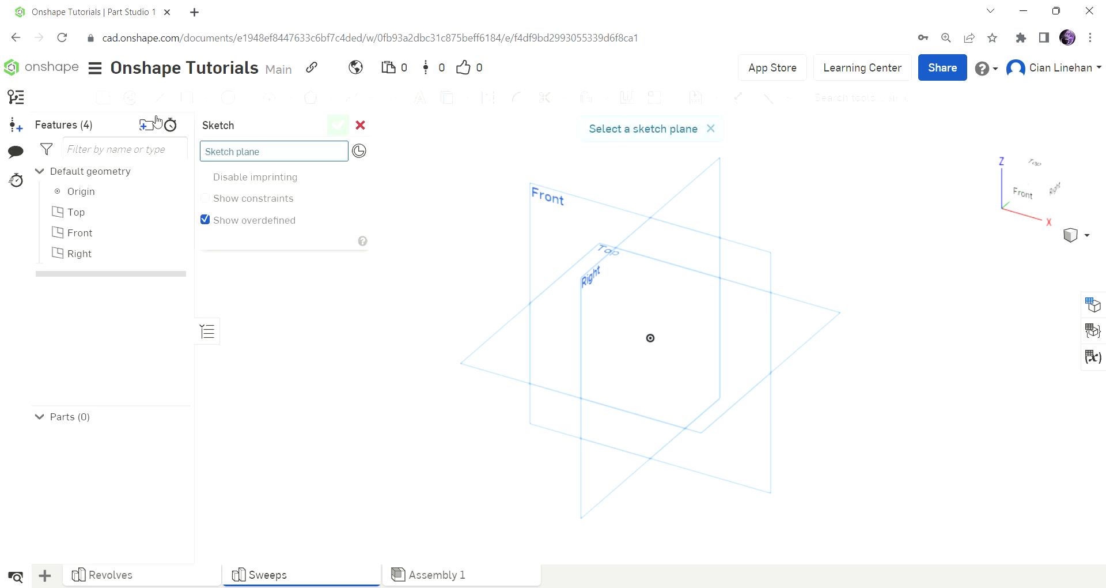
pyautogui.click(507, 355)
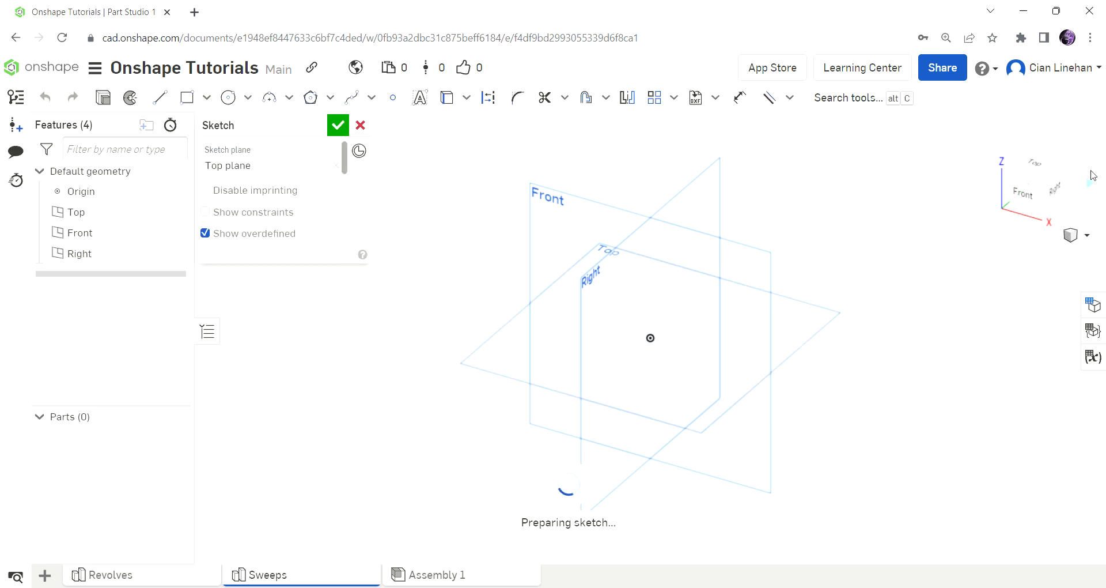
pyautogui.click(1044, 169)
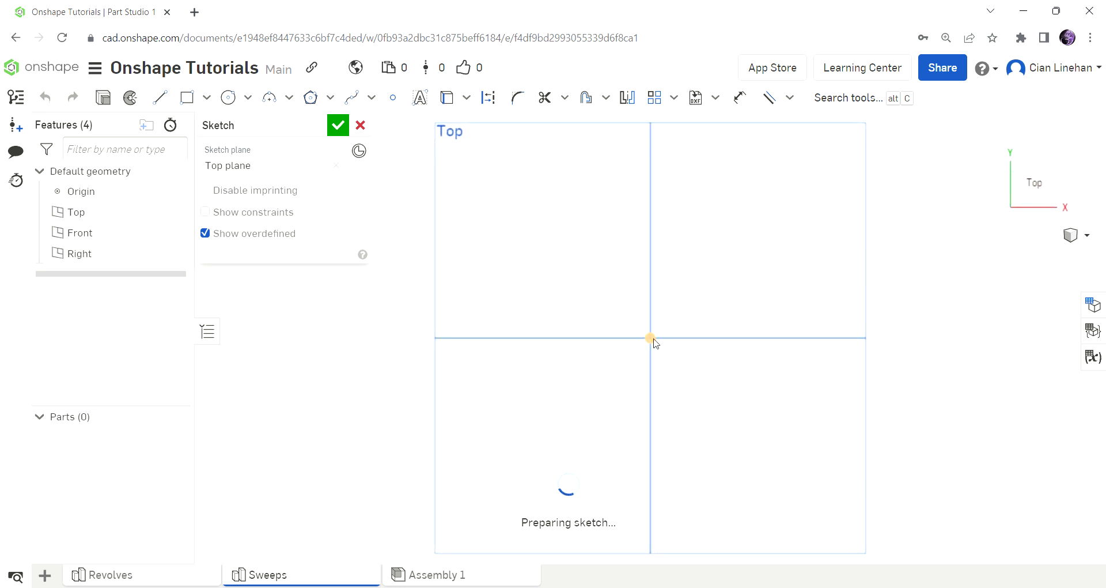
pyautogui.click(239, 107)
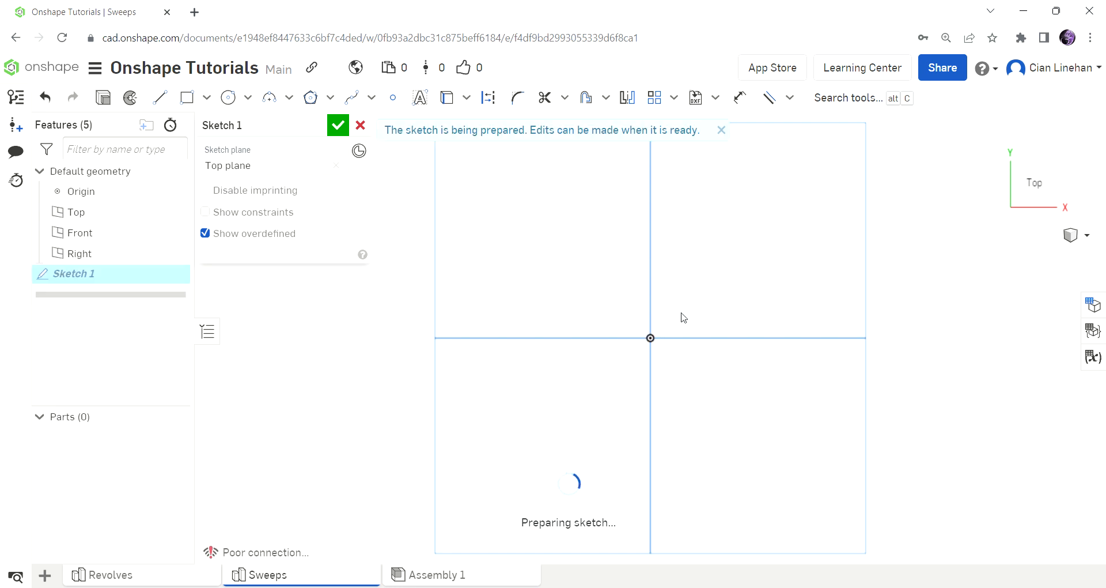
pyautogui.click(230, 99)
pyautogui.click(651, 339)
pyautogui.click(673, 324)
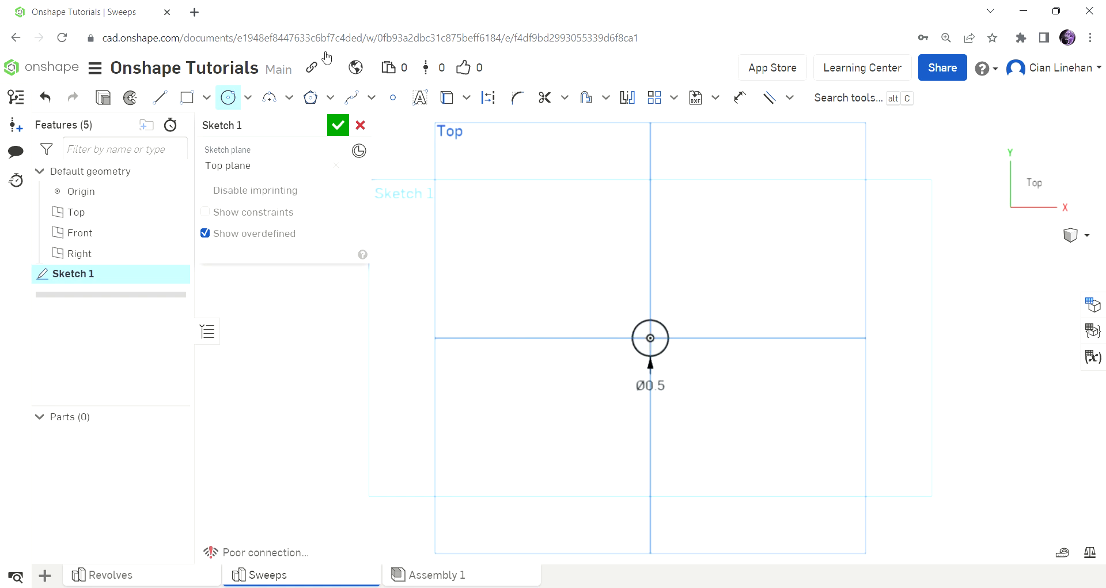
pyautogui.click(337, 125)
pyautogui.scroll(-3, 613, 345)
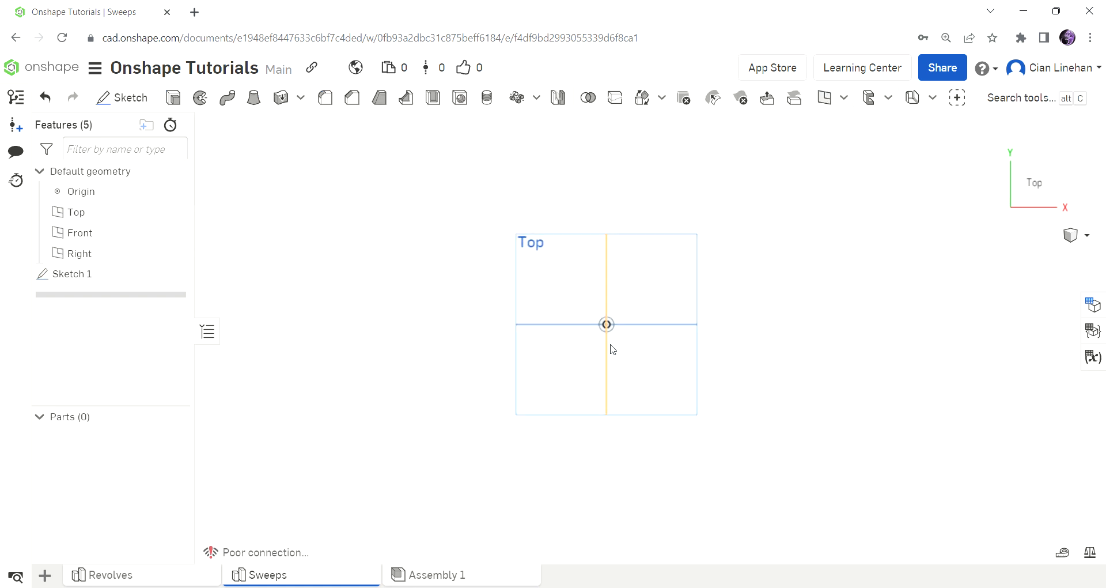
pyautogui.moveTo(692, 398); pyautogui.dragTo(685, 351, button='right')
pyautogui.scroll(3, 605, 319)
pyautogui.scroll(-2, 608, 305)
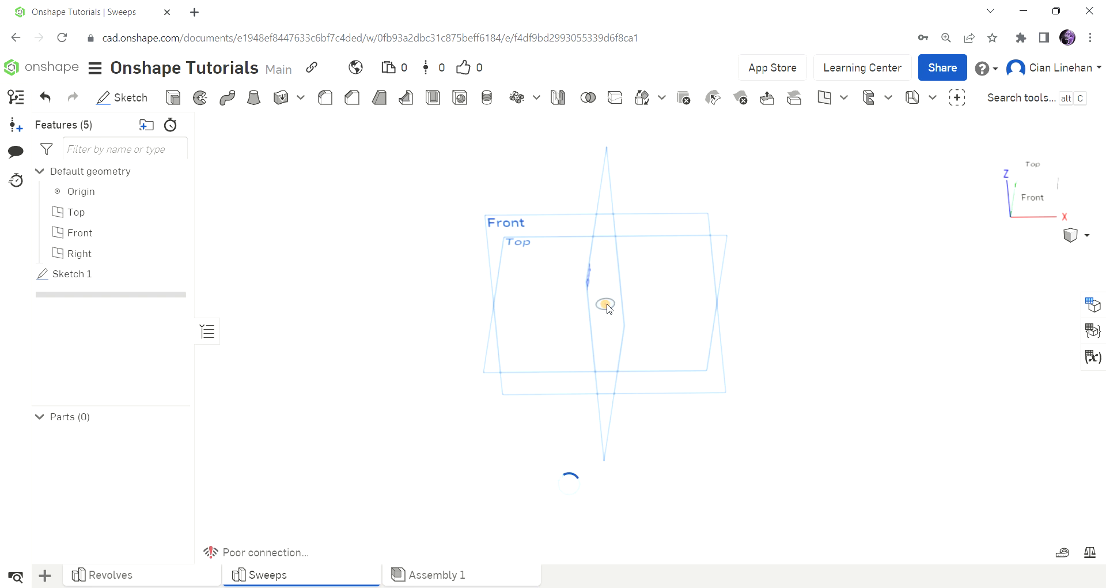
pyautogui.moveTo(603, 312); pyautogui.dragTo(581, 296, button='right')
pyautogui.scroll(4, 602, 321)
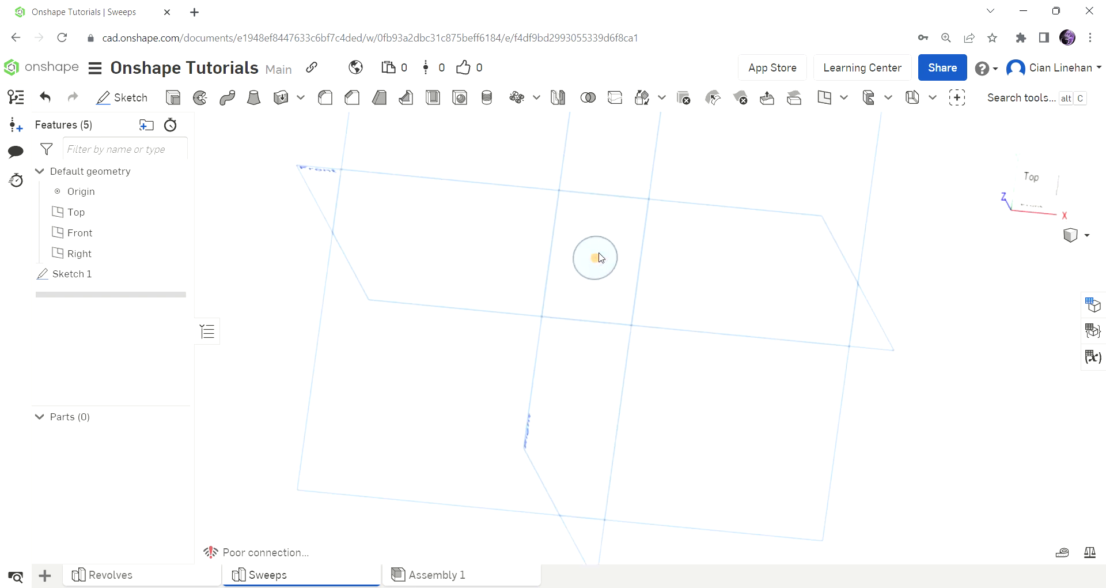
pyautogui.scroll(-4, 633, 343)
pyautogui.moveTo(681, 411); pyautogui.dragTo(681, 355, button='right')
pyautogui.moveTo(516, 295); pyautogui.dragTo(500, 271, button='right')
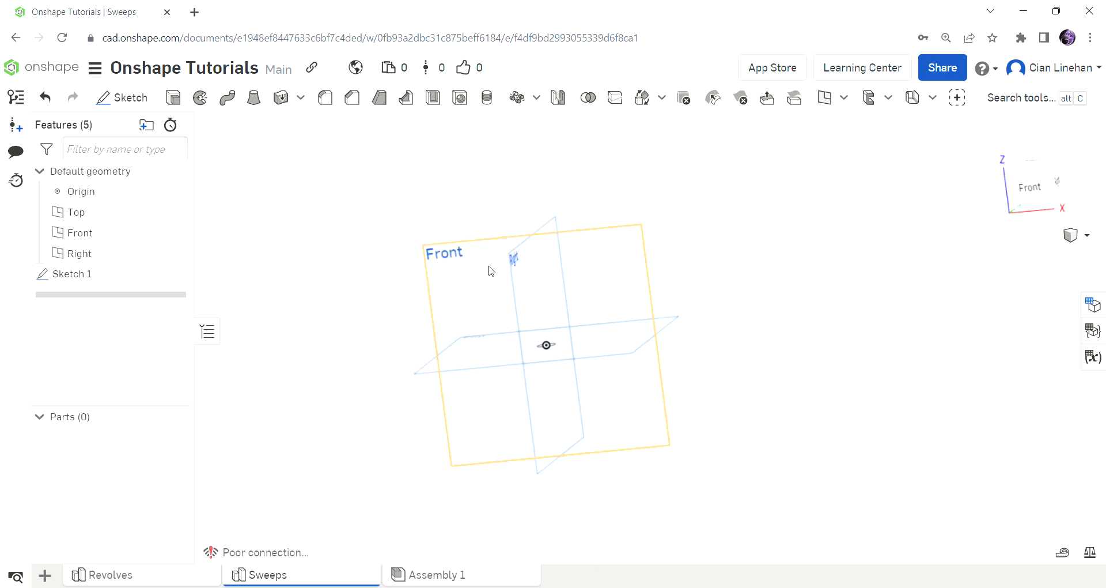
pyautogui.scroll(5, 551, 323)
pyautogui.moveTo(551, 324)
pyautogui.mouseDown(button='right')
pyautogui.moveTo(529, 351)
pyautogui.moveTo(518, 402)
pyautogui.moveTo(506, 405)
pyautogui.mouseUp(button='right')
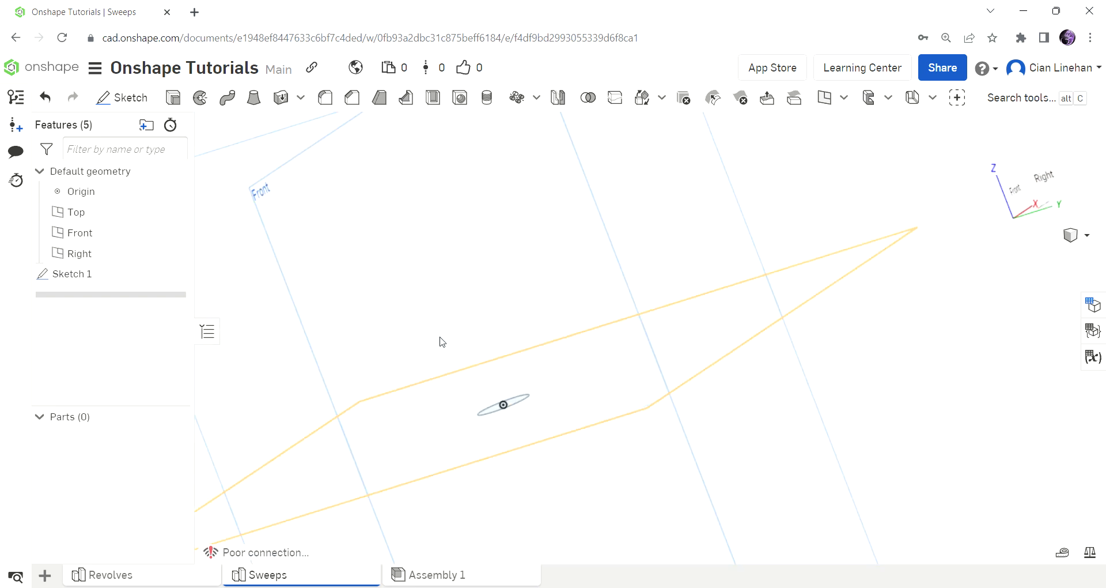
pyautogui.scroll(-5, 455, 346)
pyautogui.moveTo(455, 346); pyautogui.dragTo(649, 390, button='right')
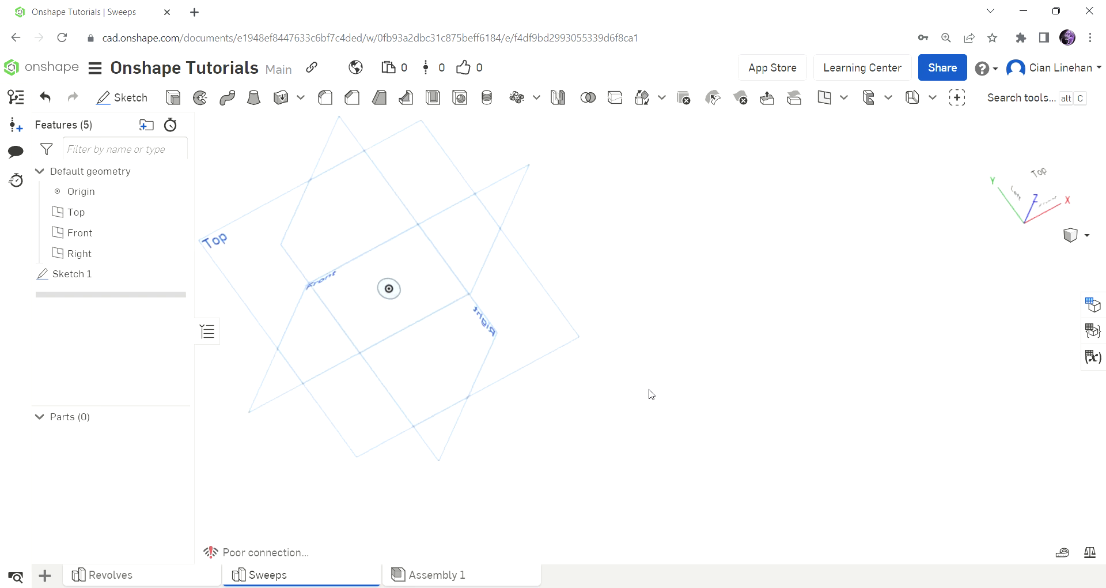
pyautogui.moveTo(363, 386); pyautogui.dragTo(613, 306, button='right')
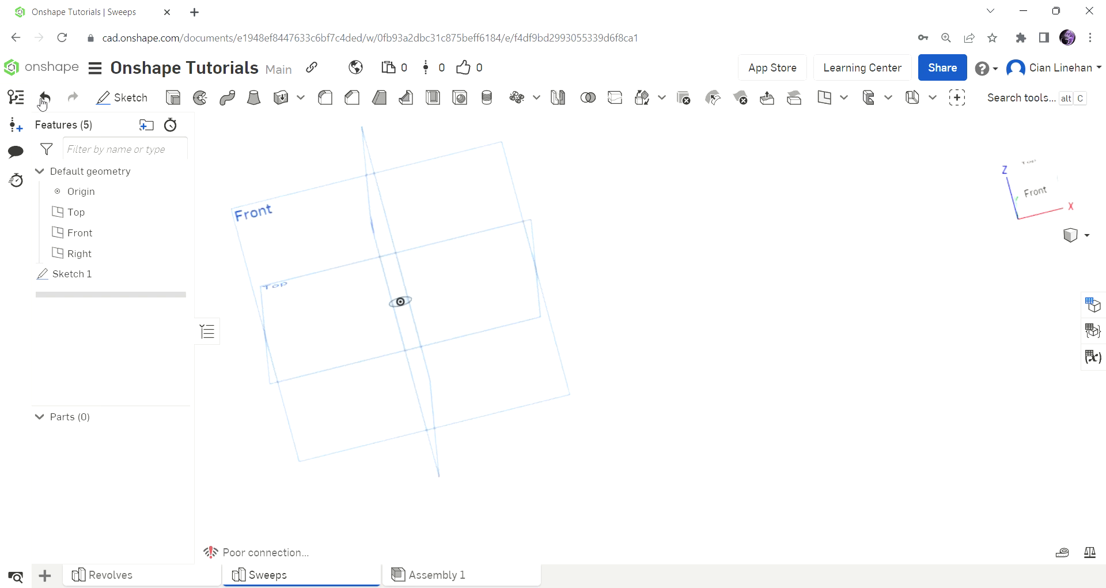
# Step: In a new Front-plane sketch, draw a vertical line rising straight up from the origin
pyautogui.click(108, 91)
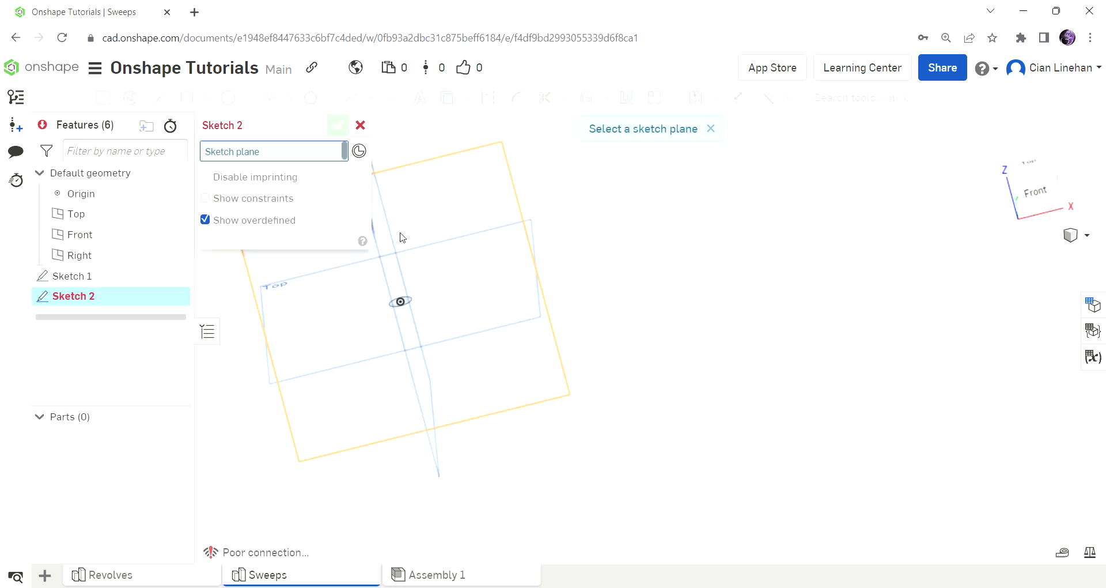
pyautogui.click(449, 230)
pyautogui.click(1050, 202)
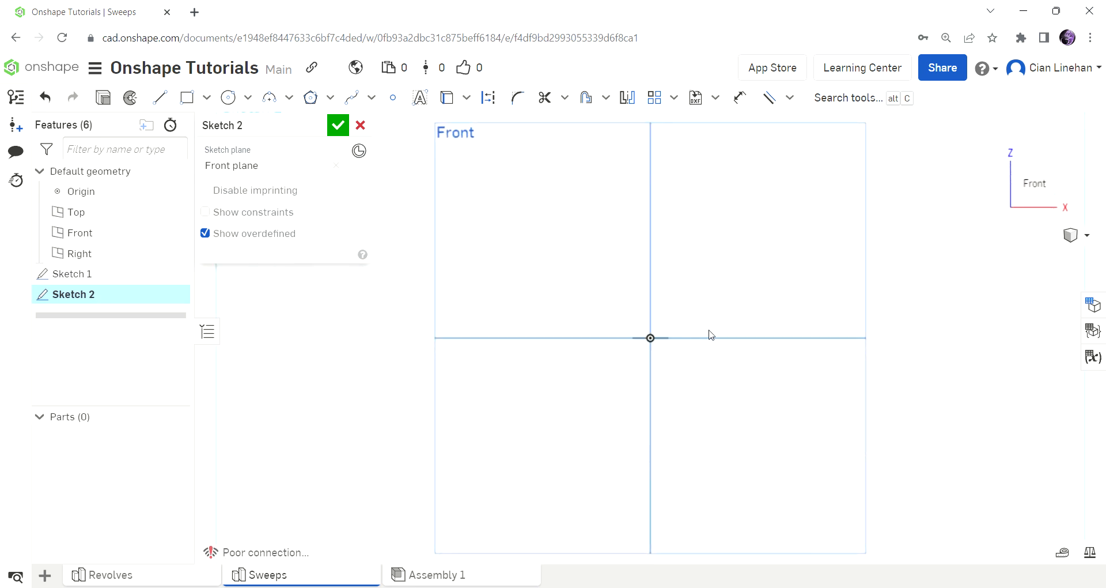
pyautogui.click(159, 97)
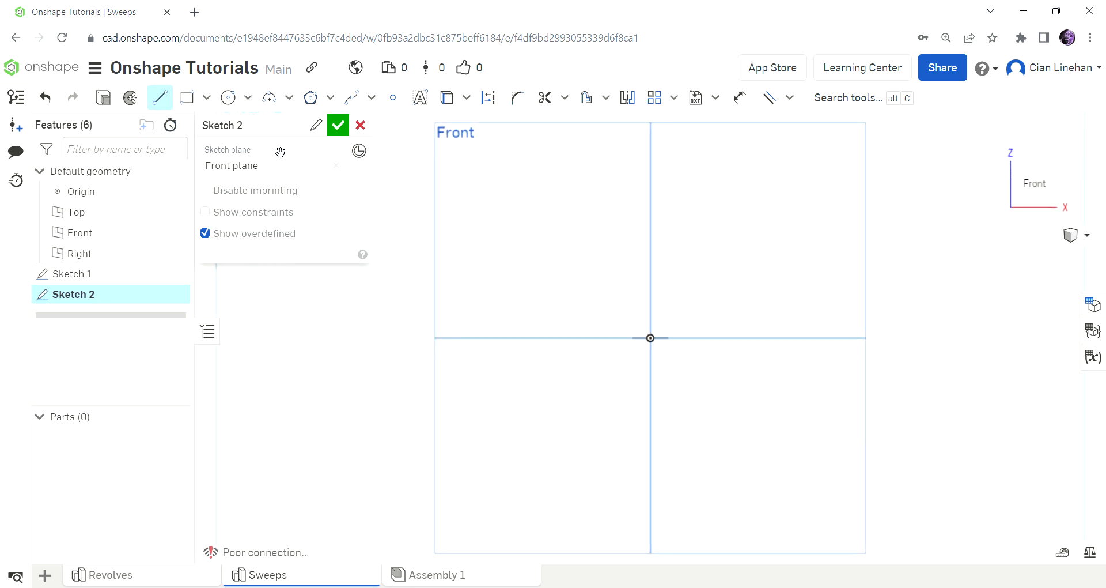
pyautogui.click(651, 339)
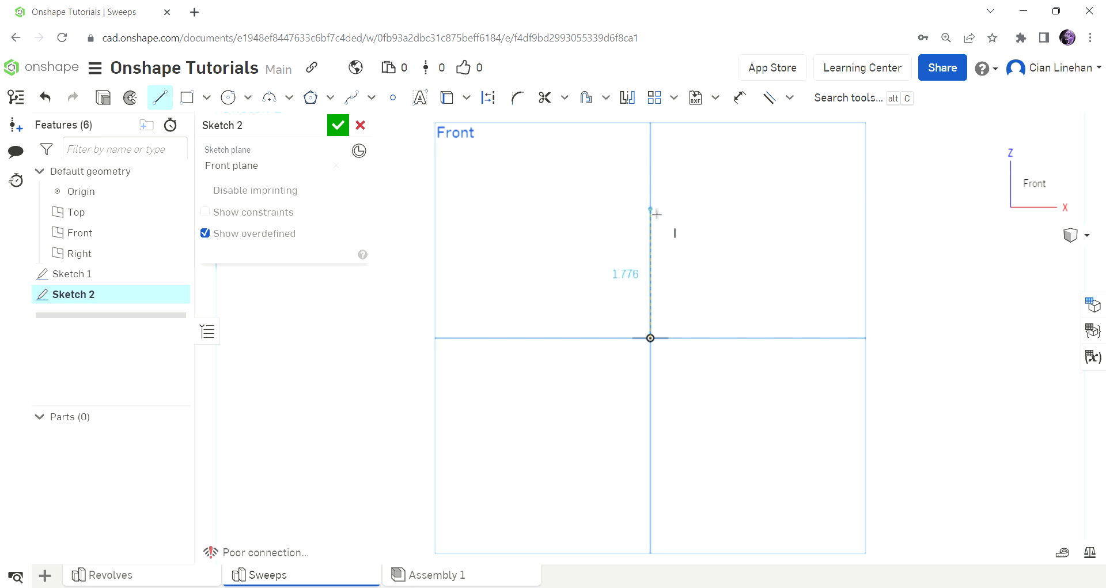
pyautogui.click(651, 195)
pyautogui.scroll(2, 874, 249)
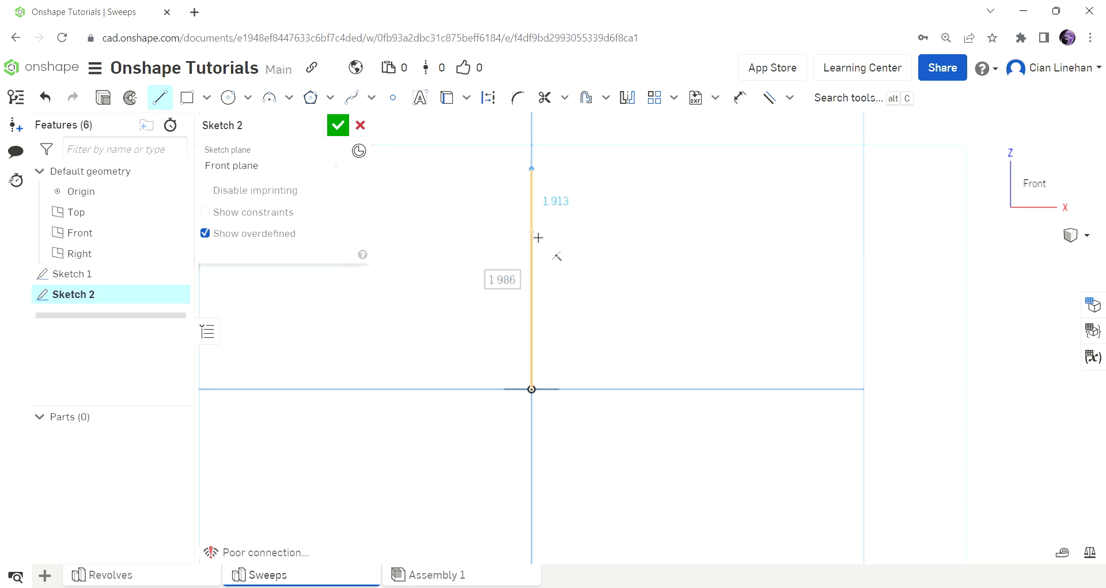
pyautogui.press('Escape')
pyautogui.moveTo(703, 279); pyautogui.dragTo(689, 341, button='right')
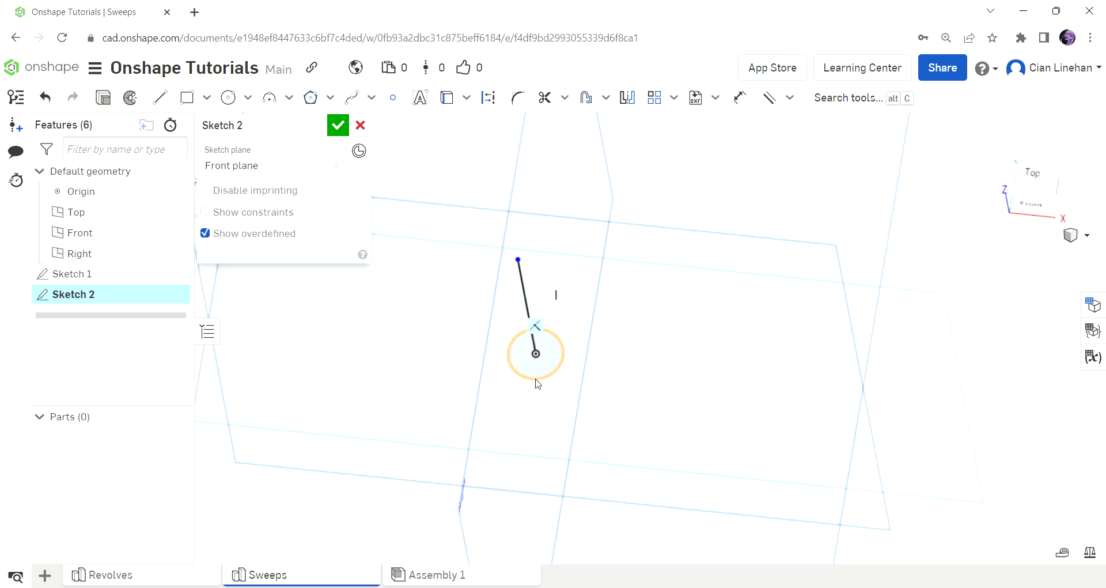
pyautogui.scroll(4, 536, 377)
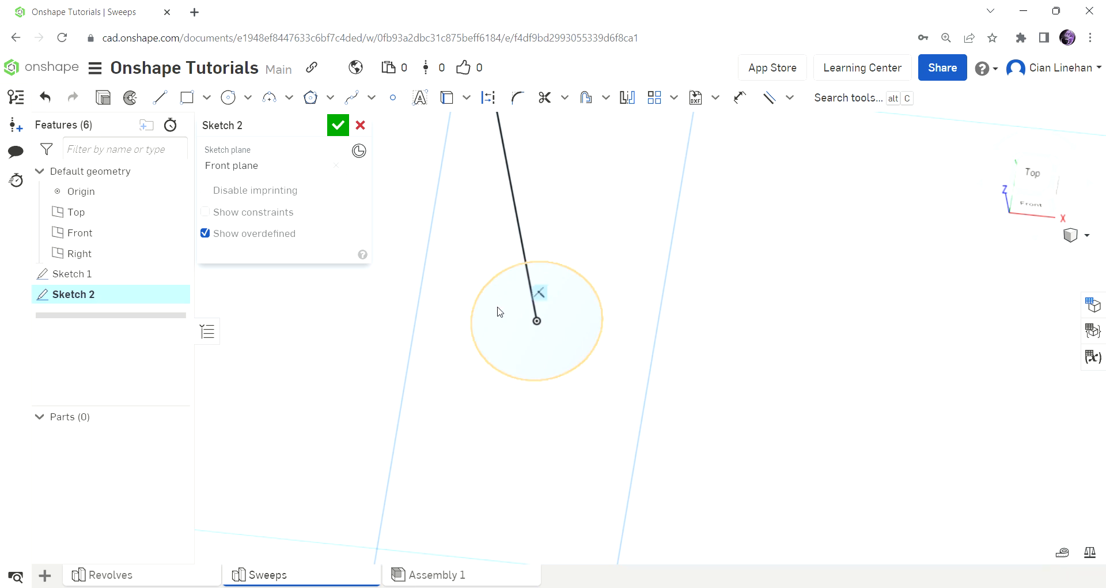
pyautogui.scroll(-5, 665, 338)
pyautogui.moveTo(670, 339); pyautogui.dragTo(756, 353, button='right')
# Step: Accept Sketch 2 and preview a sweep of the circle along the vertical line
pyautogui.click(332, 125)
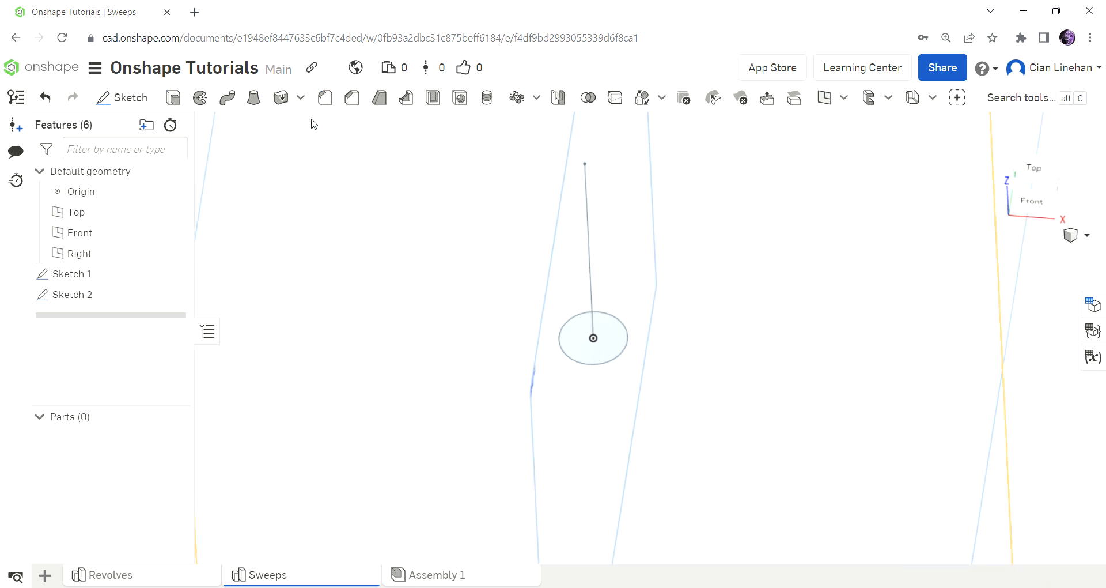
pyautogui.click(229, 99)
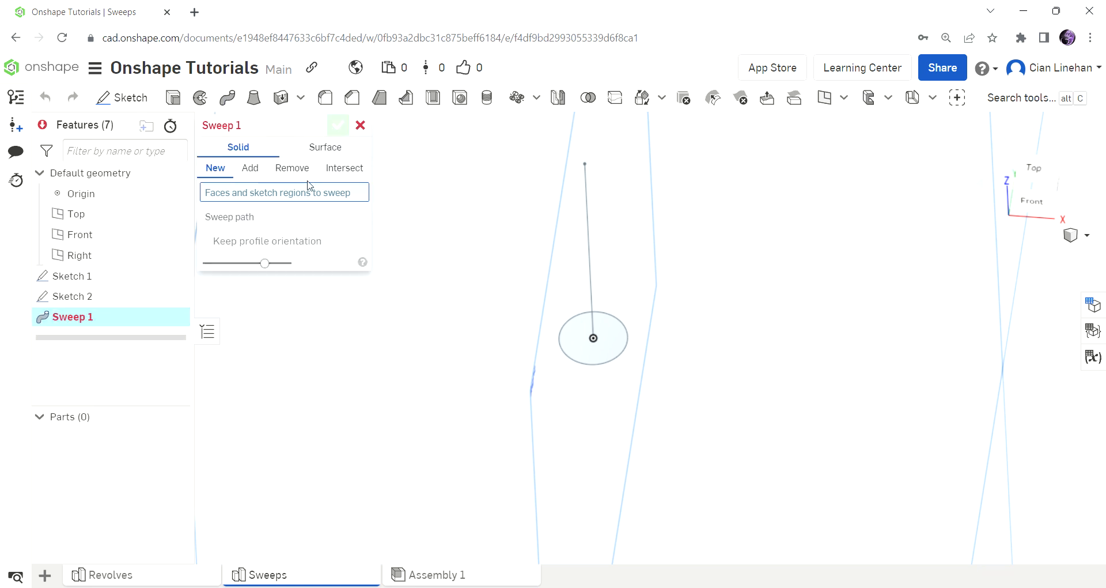
pyautogui.click(582, 341)
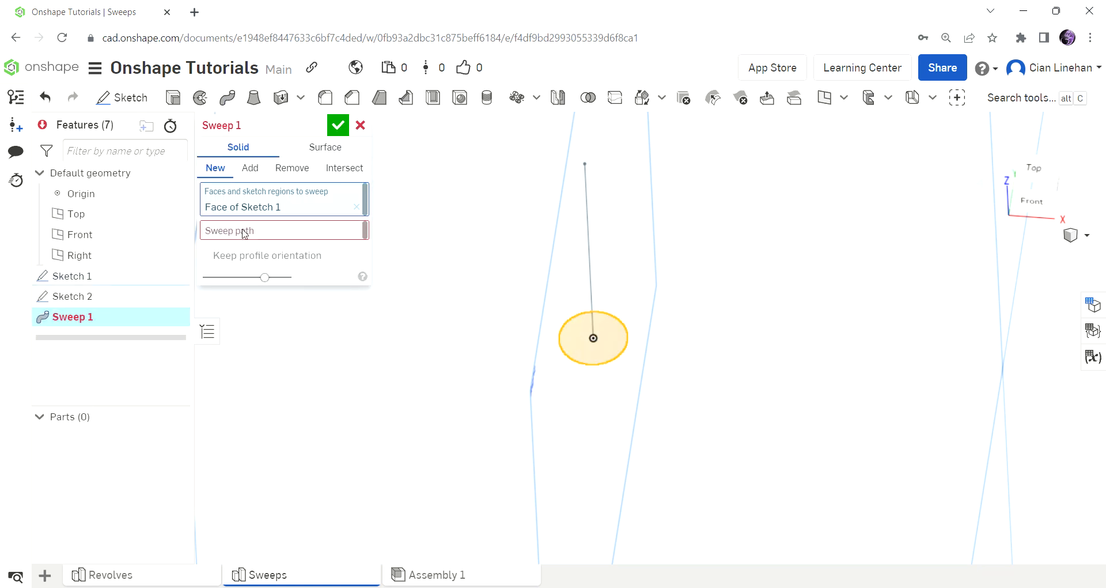
pyautogui.click(238, 238)
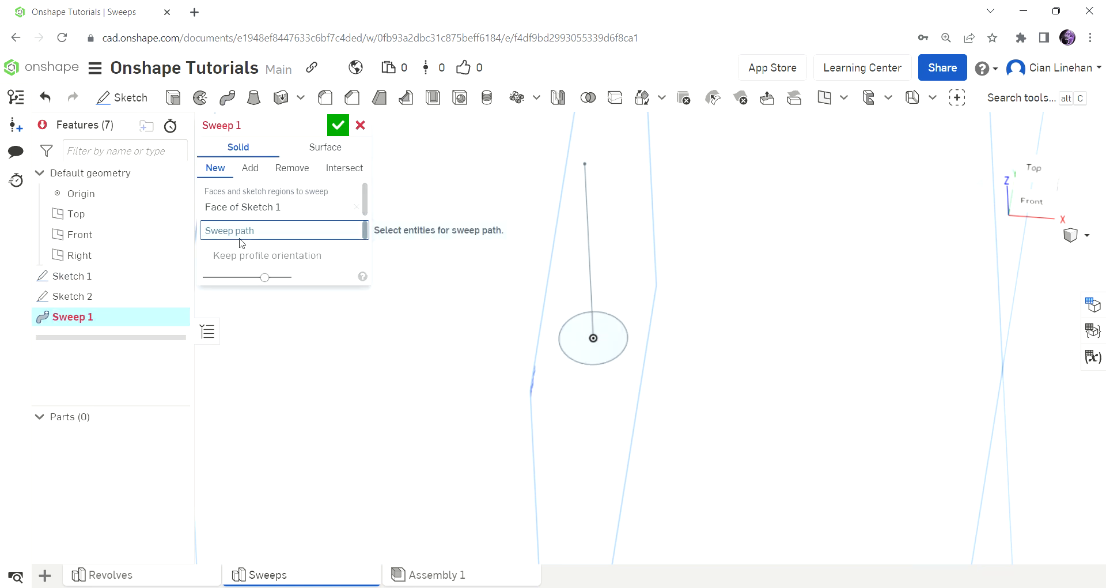
pyautogui.click(588, 255)
# Step: Inspect the cylinder preview from front, isometric and below, then cancel the sweep
pyautogui.hotkey('shift', '1')
pyautogui.hotkey('shift', '7')
pyautogui.scroll(5, 668, 370)
pyautogui.moveTo(668, 370); pyautogui.dragTo(685, 312, button='right')
pyautogui.scroll(-5, 681, 337)
pyautogui.scroll(4, 700, 338)
pyautogui.scroll(-4, 699, 341)
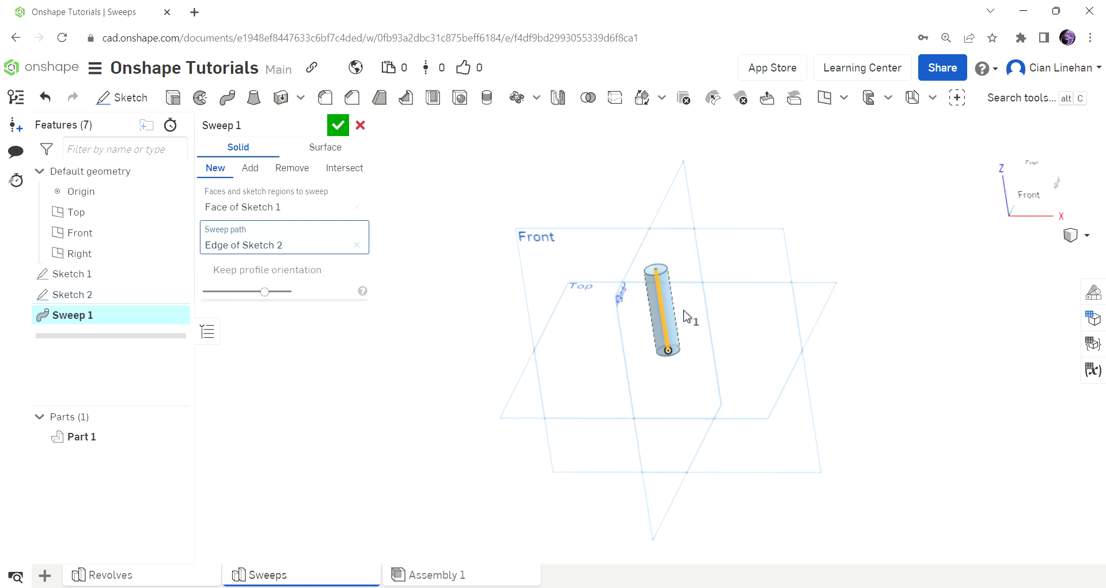
pyautogui.scroll(4, 685, 313)
pyautogui.click(360, 126)
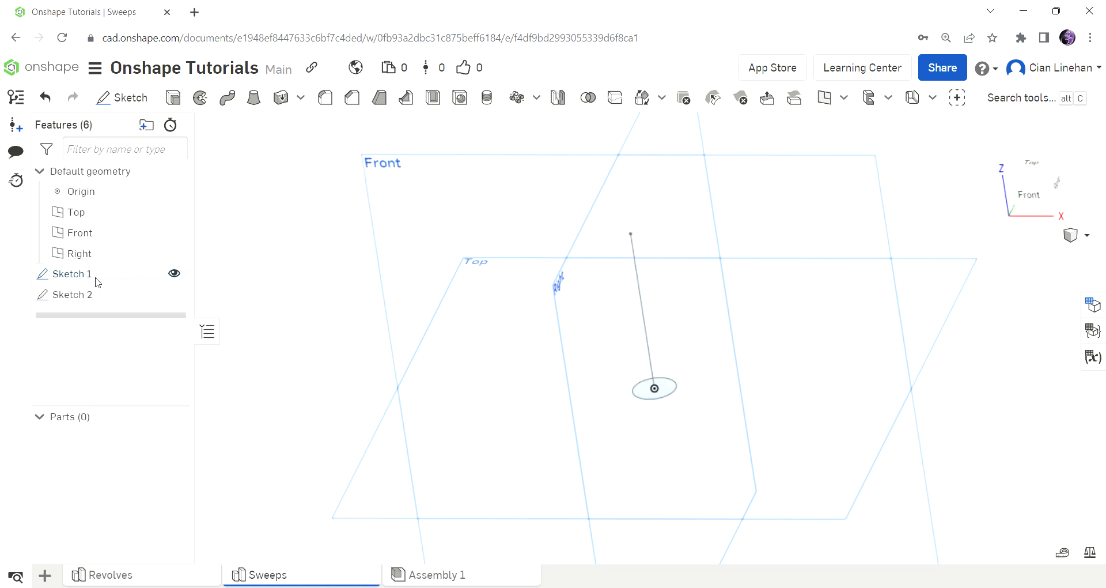
# Step: Reopen Sketch 2 and delete the vertical line
pyautogui.doubleClick(86, 295)
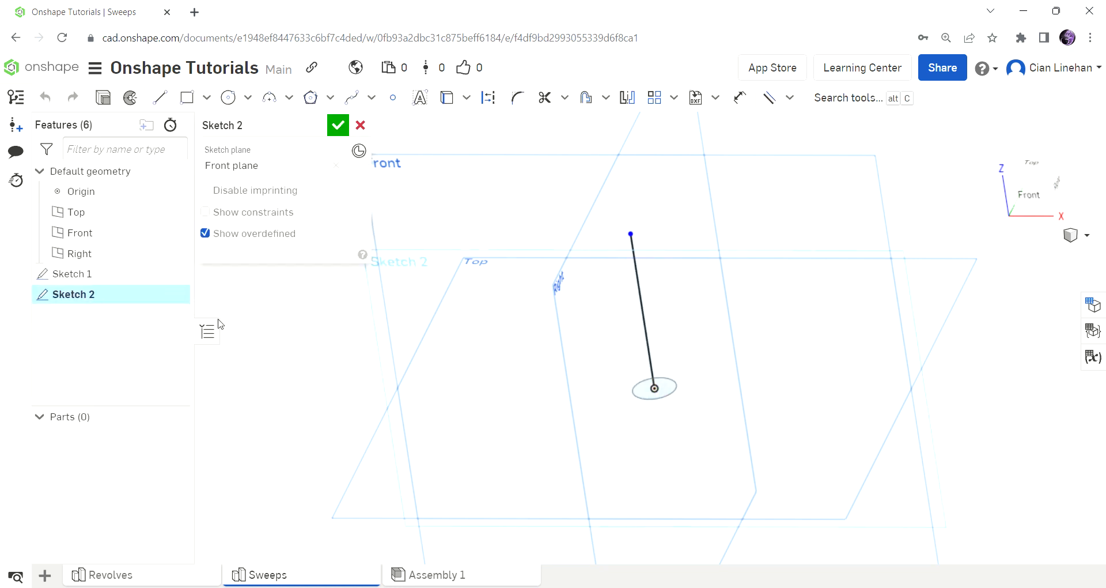
pyautogui.click(641, 315)
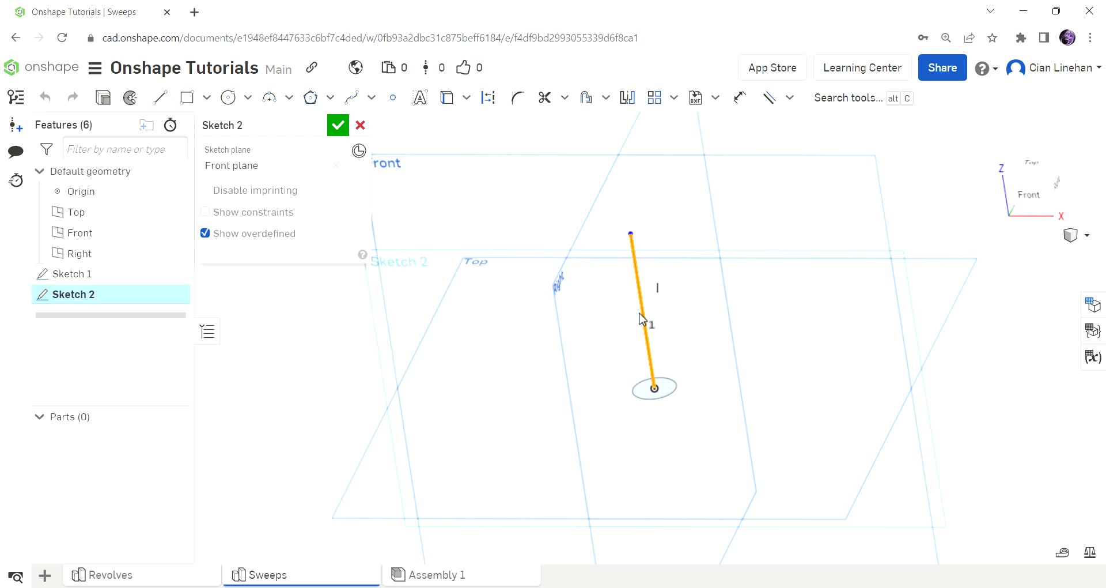
pyautogui.press('Delete')
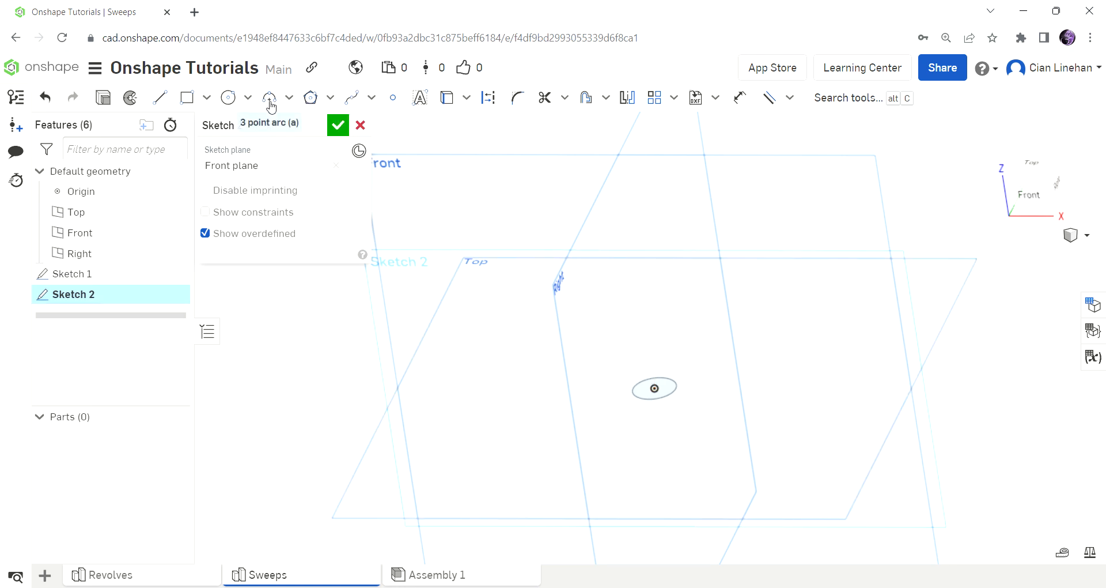
# Step: Draw a spline from the circle's centre that bends up into a hook
pyautogui.click(351, 98)
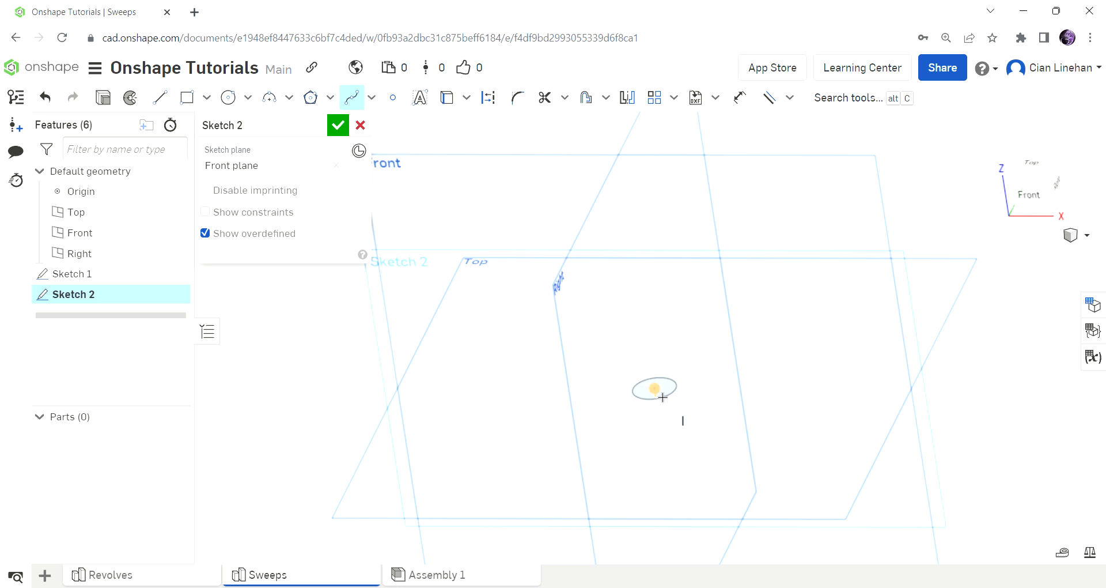
pyautogui.click(661, 396)
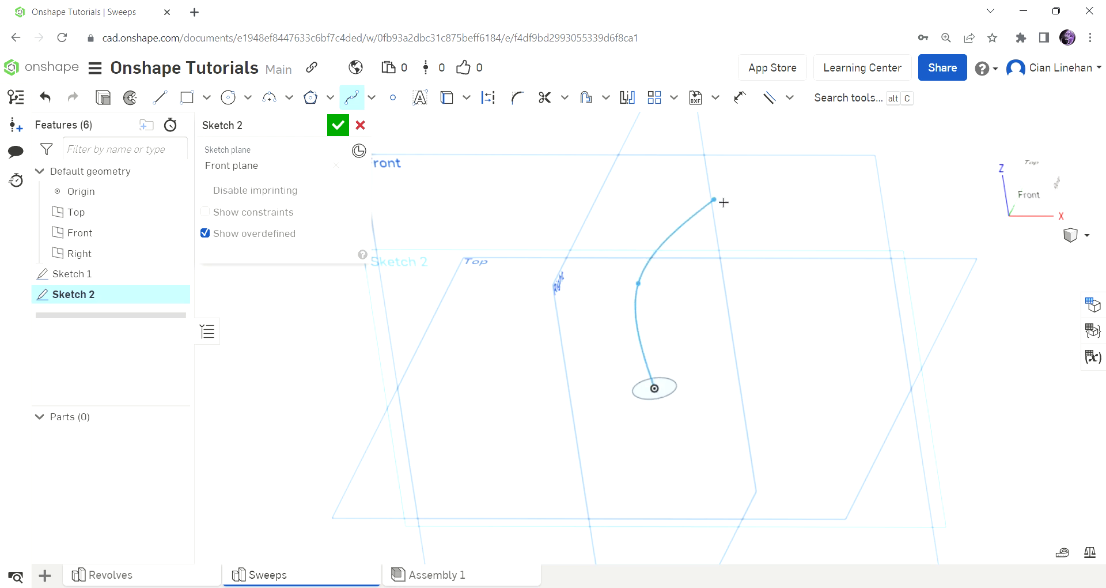
pyautogui.click(781, 173)
pyautogui.click(634, 145)
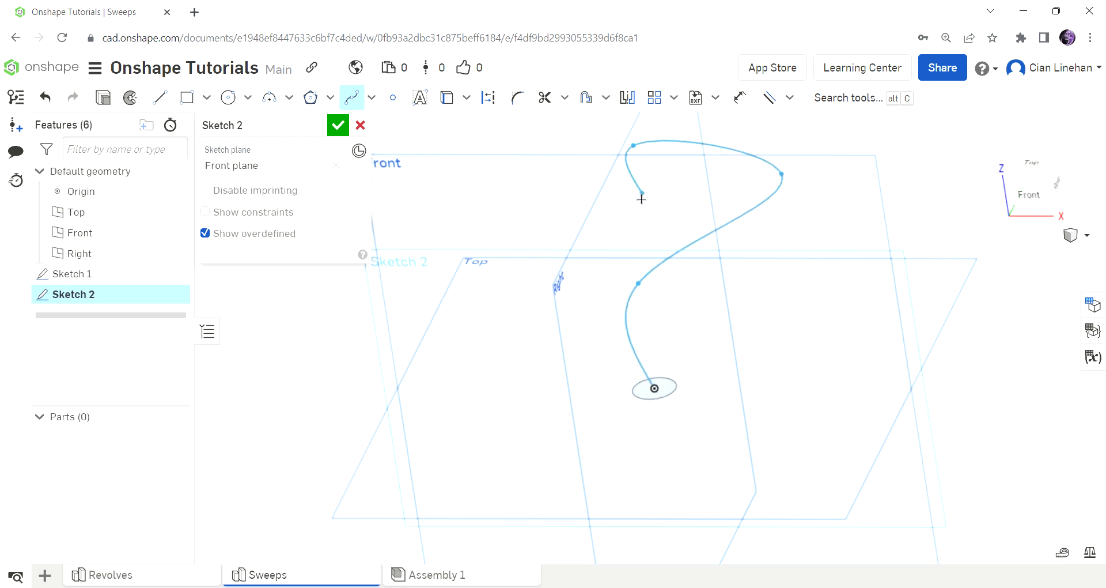
pyautogui.doubleClick(591, 183)
pyautogui.press('Escape')
pyautogui.scroll(-3, 657, 245)
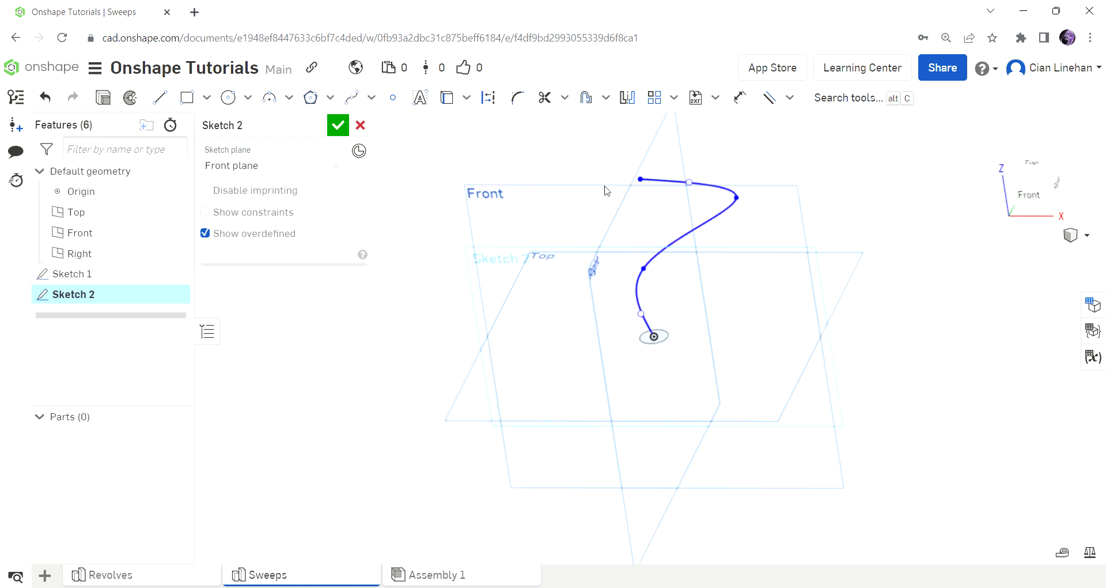
# Step: Raise the spline's start point into an S-shape and accept Sketch 2
pyautogui.moveTo(644, 183); pyautogui.dragTo(662, 122)
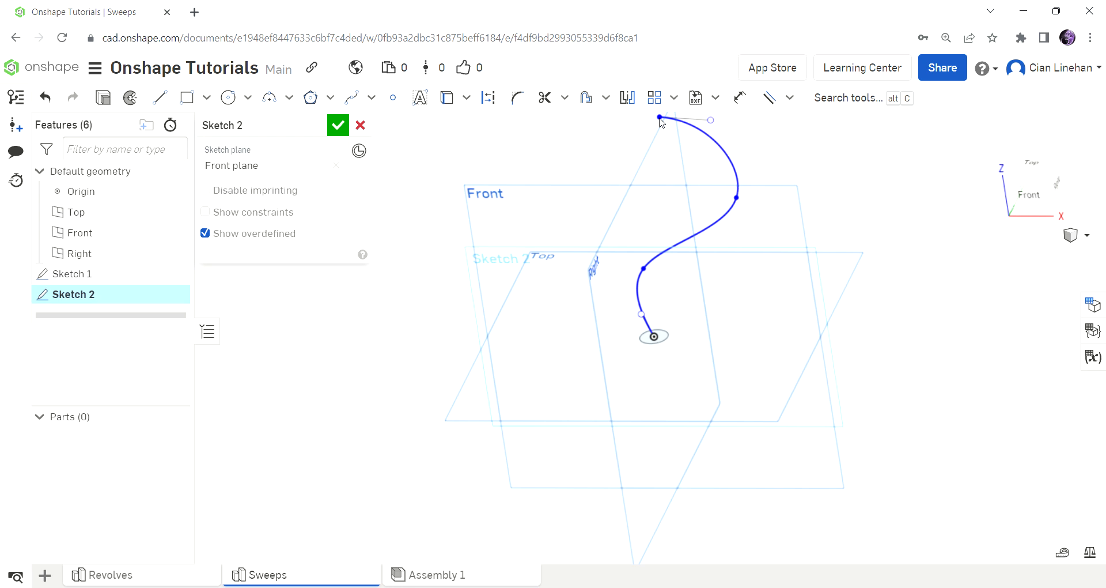
pyautogui.scroll(-3, 622, 249)
pyautogui.click(338, 125)
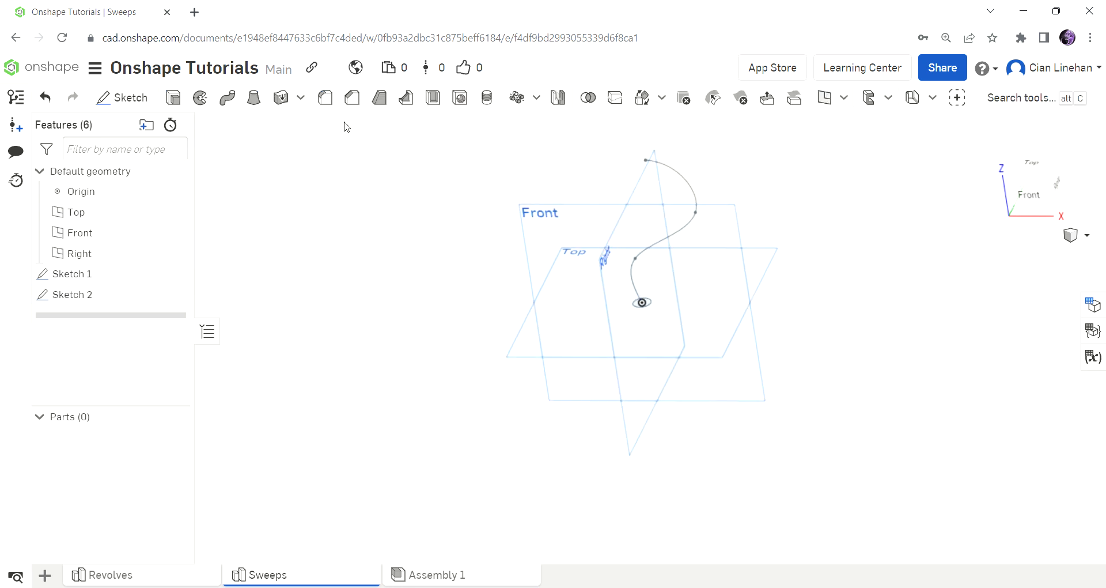
# Step: Sweep the Ø0.5 circle along the S-shaped spline and accept the curved tube as Part 1
pyautogui.click(230, 99)
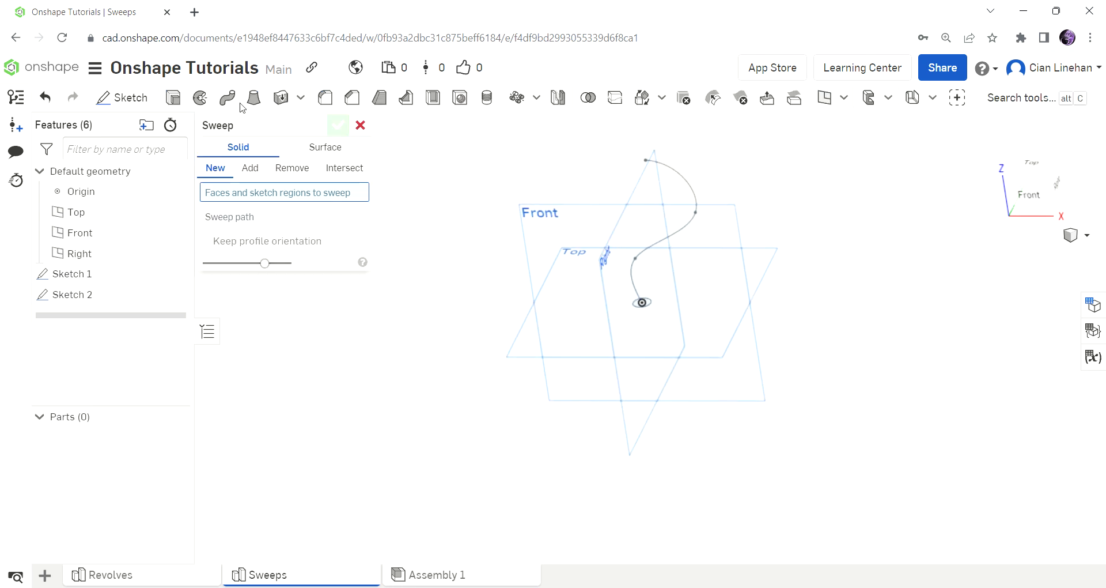
pyautogui.scroll(3, 646, 305)
pyautogui.click(637, 308)
pyautogui.click(251, 231)
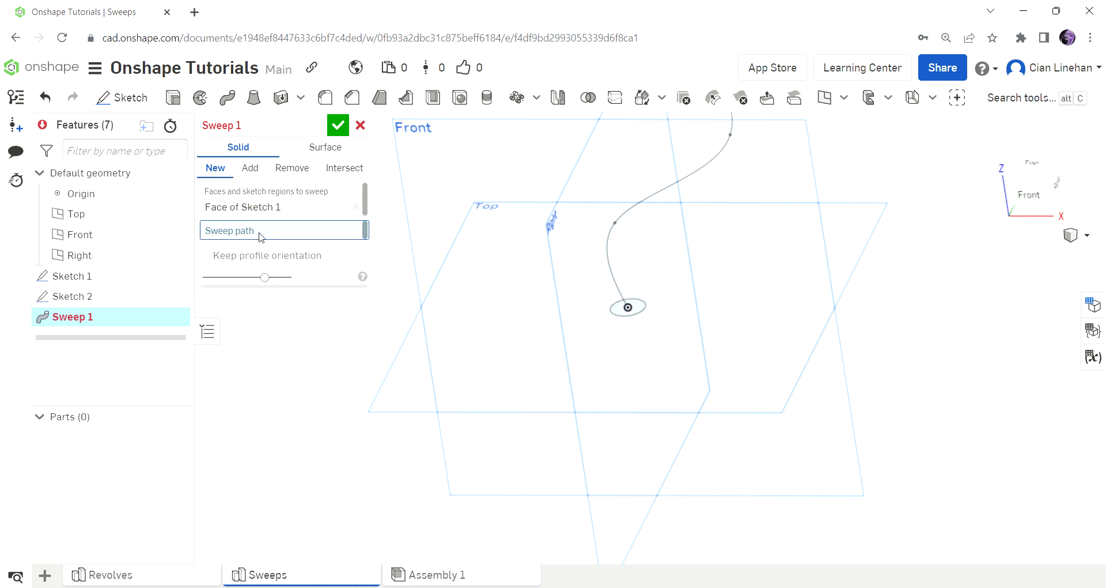
pyautogui.click(613, 251)
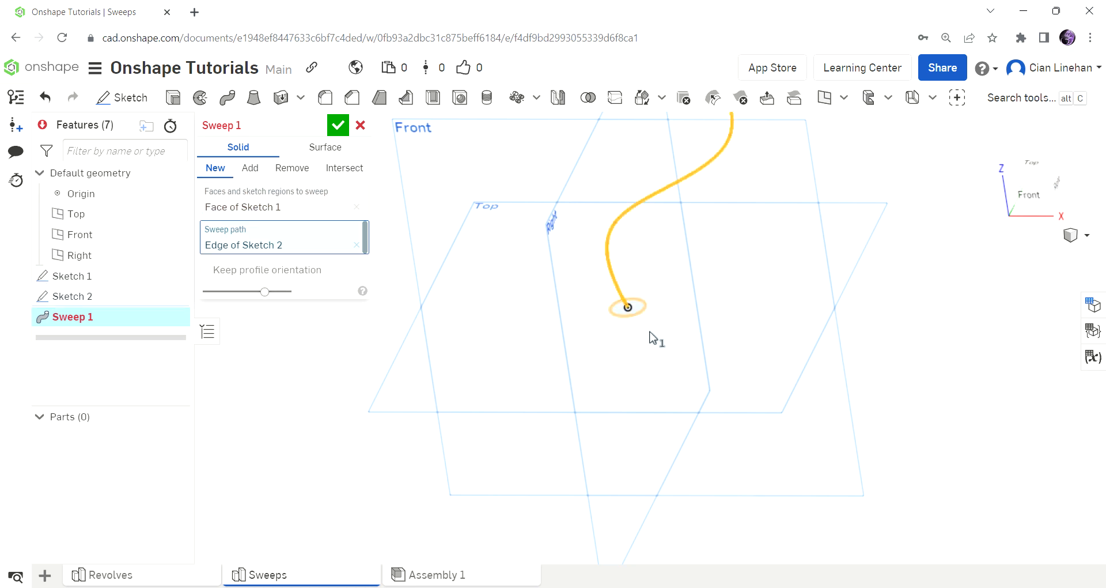
pyautogui.scroll(-3, 749, 438)
pyautogui.moveTo(752, 426); pyautogui.dragTo(775, 343, button='right')
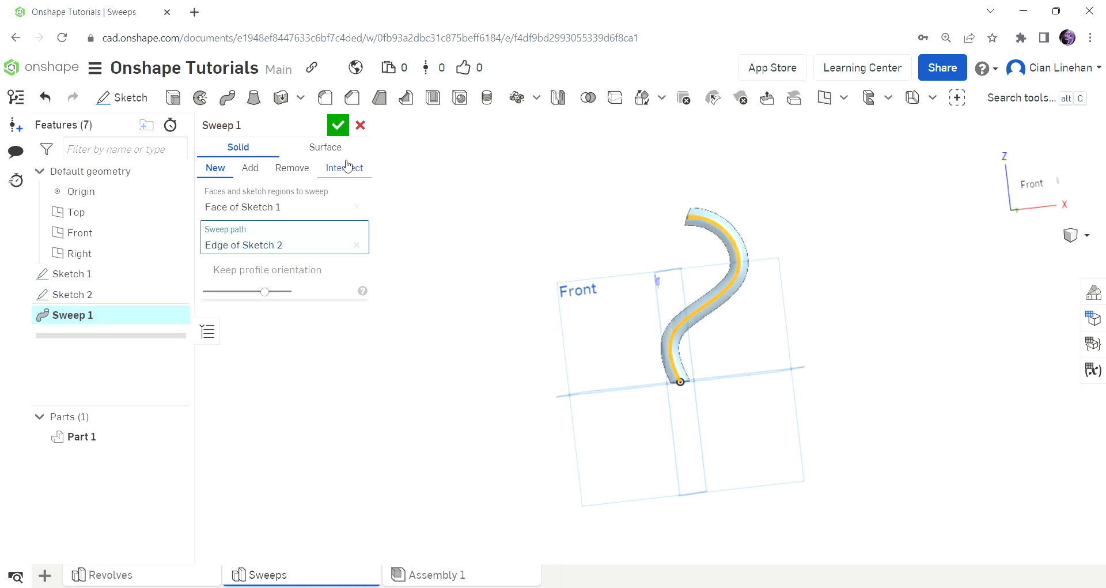
pyautogui.click(338, 125)
pyautogui.scroll(5, 773, 292)
pyautogui.moveTo(773, 292); pyautogui.dragTo(680, 365, button='right')
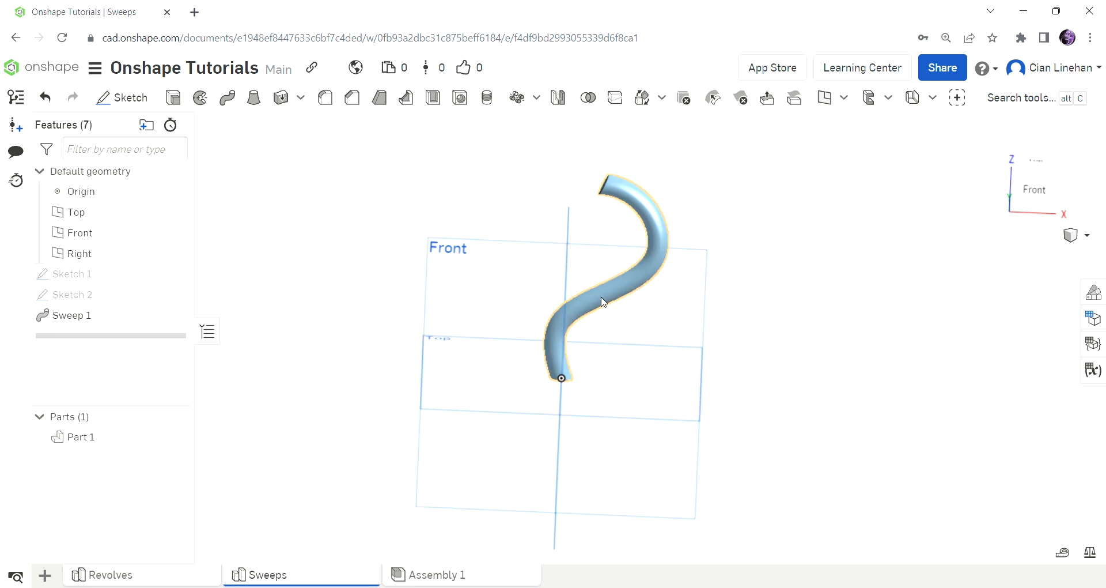
pyautogui.click(620, 296)
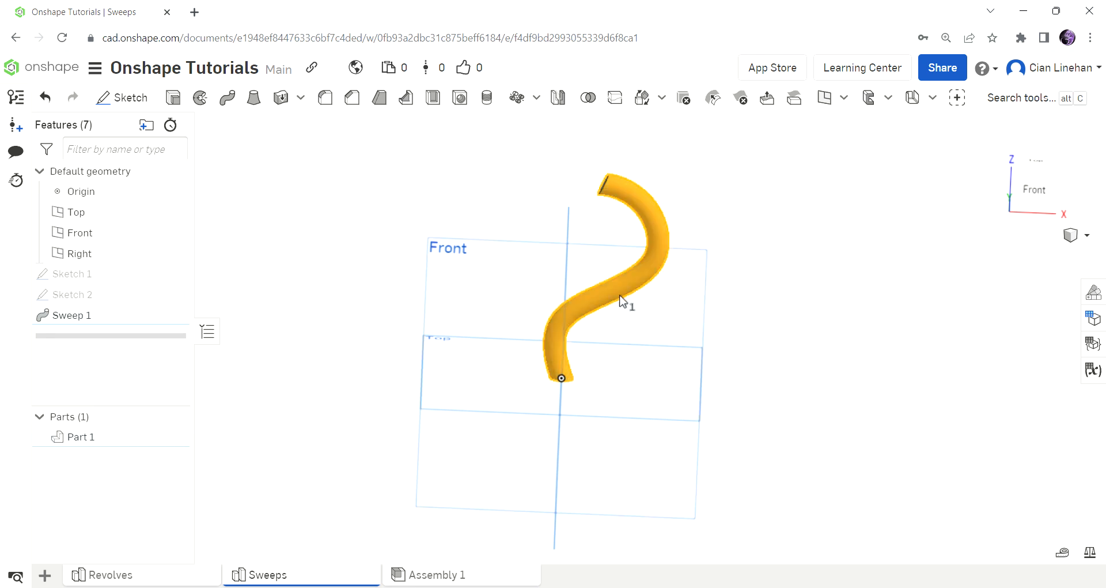
# Step: Delete the S-shaped sweep, its path sketch and the circle sketch
pyautogui.hotkey('ctrl', 'z')
pyautogui.hotkey('ctrl', 'z')
pyautogui.click(574, 378)
pyautogui.press('Delete')
pyautogui.moveTo(676, 353)
pyautogui.mouseDown(button='right')
pyautogui.moveTo(641, 362)
pyautogui.moveTo(659, 369)
pyautogui.moveTo(546, 333)
pyautogui.mouseUp(button='right')
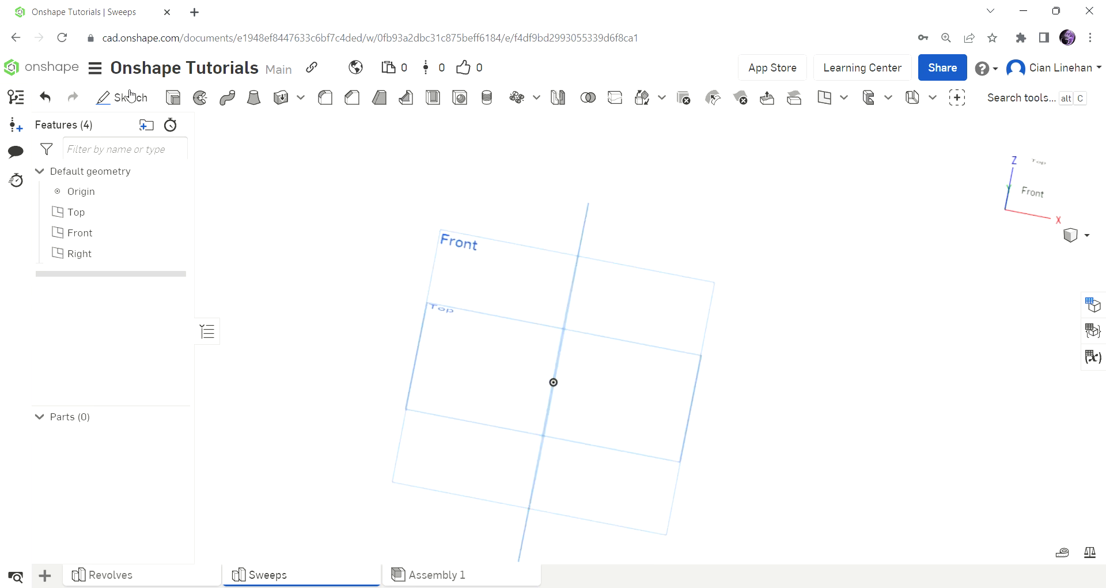
# Step: Sketch a new 0.5-diameter circle at the origin on the Top plane and accept it
pyautogui.click(130, 99)
pyautogui.moveTo(481, 380)
pyautogui.mouseDown(button='right')
pyautogui.moveTo(452, 388)
pyautogui.moveTo(460, 398)
pyautogui.mouseUp(button='right')
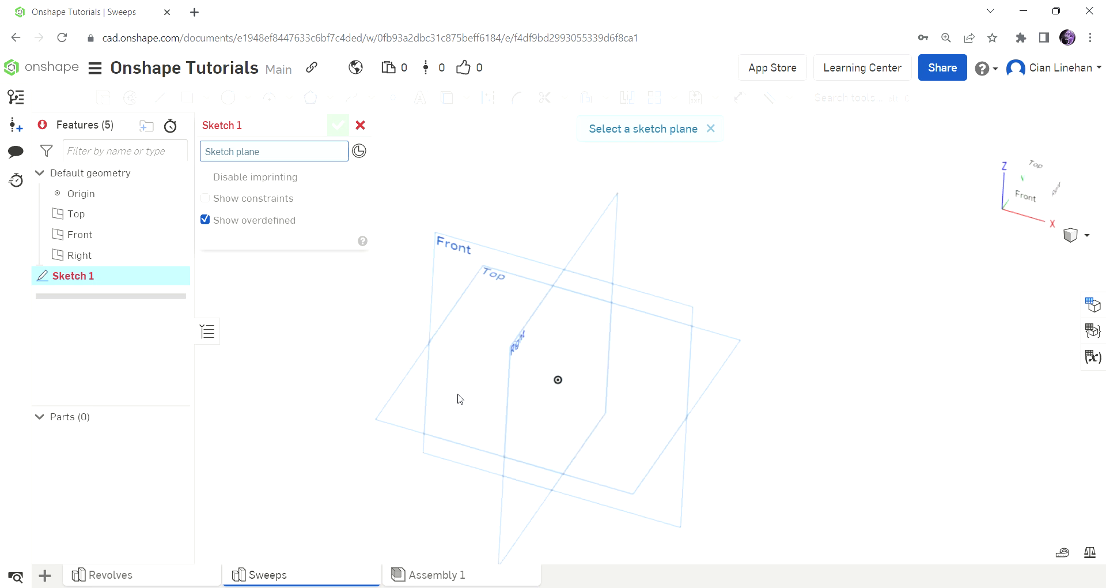
pyautogui.click(400, 407)
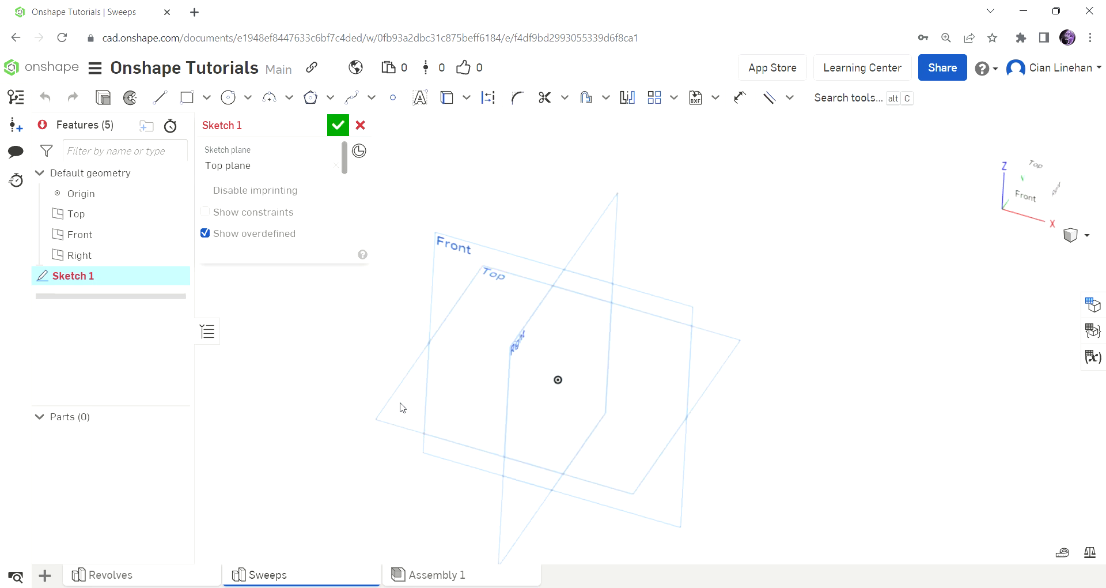
pyautogui.click(1047, 166)
pyautogui.click(228, 97)
pyautogui.click(653, 344)
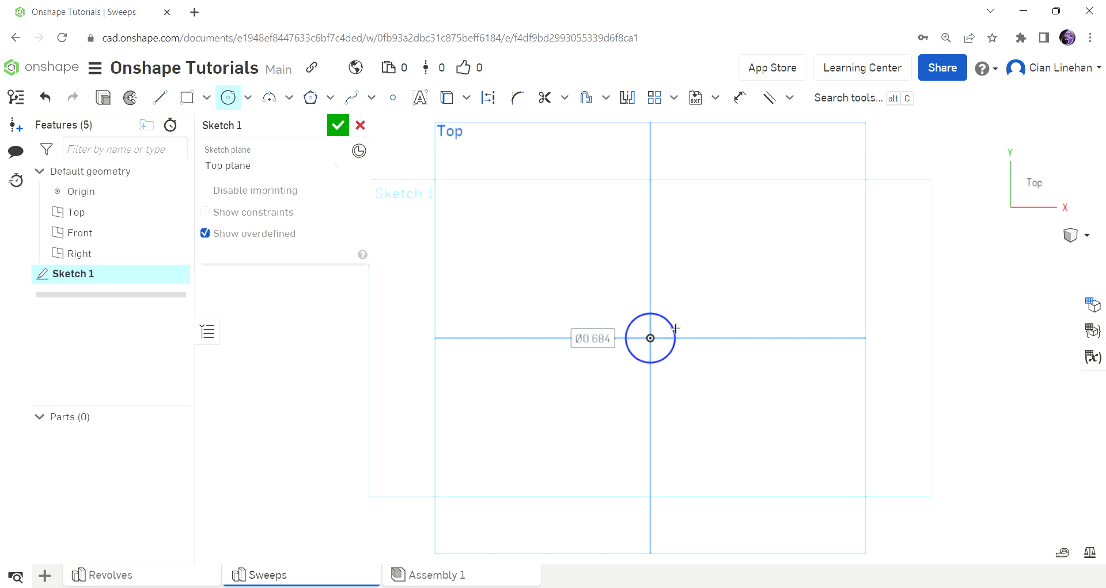
pyautogui.write('0.5')
pyautogui.press('Return')
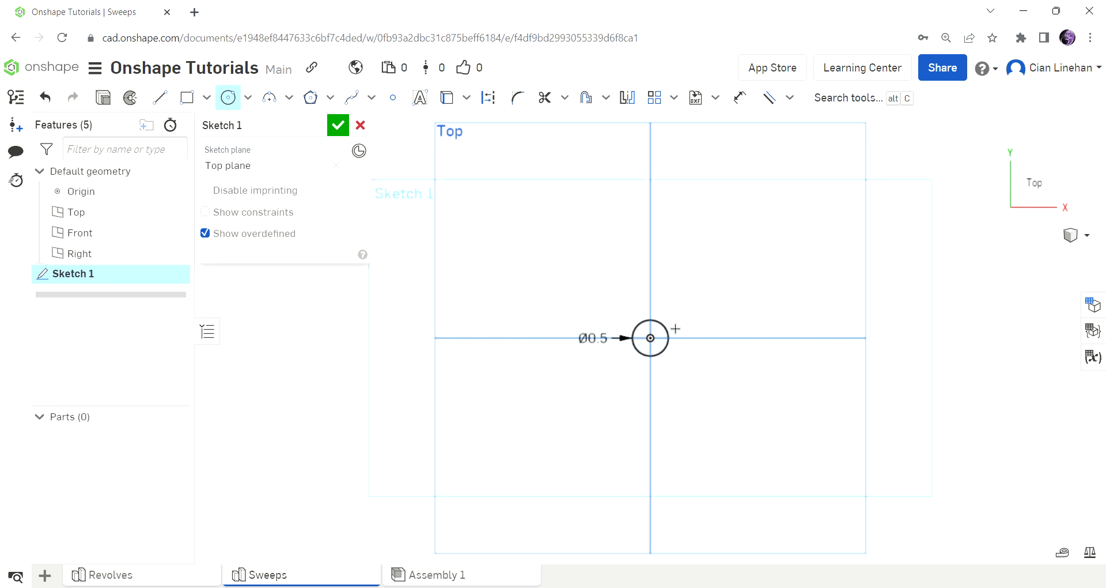
pyautogui.click(338, 125)
# Step: Start a new sketch on the Front plane
pyautogui.moveTo(561, 385); pyautogui.dragTo(565, 324, button='right')
pyautogui.click(141, 98)
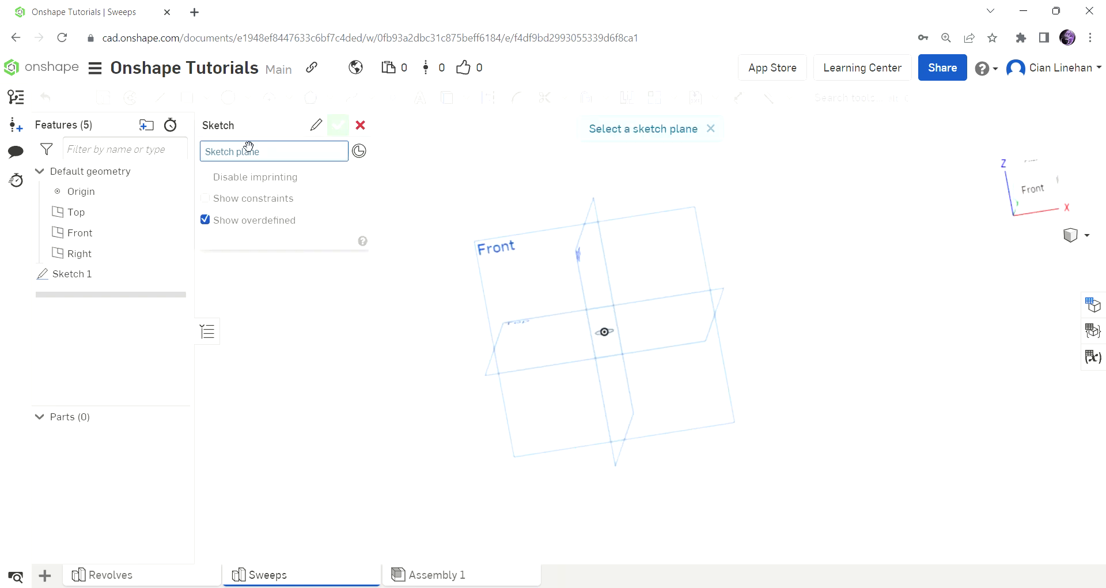
pyautogui.click(540, 271)
# Step: Draw a 5.5-long vertical line up from the origin in the Front view
pyautogui.click(1033, 193)
pyautogui.click(155, 98)
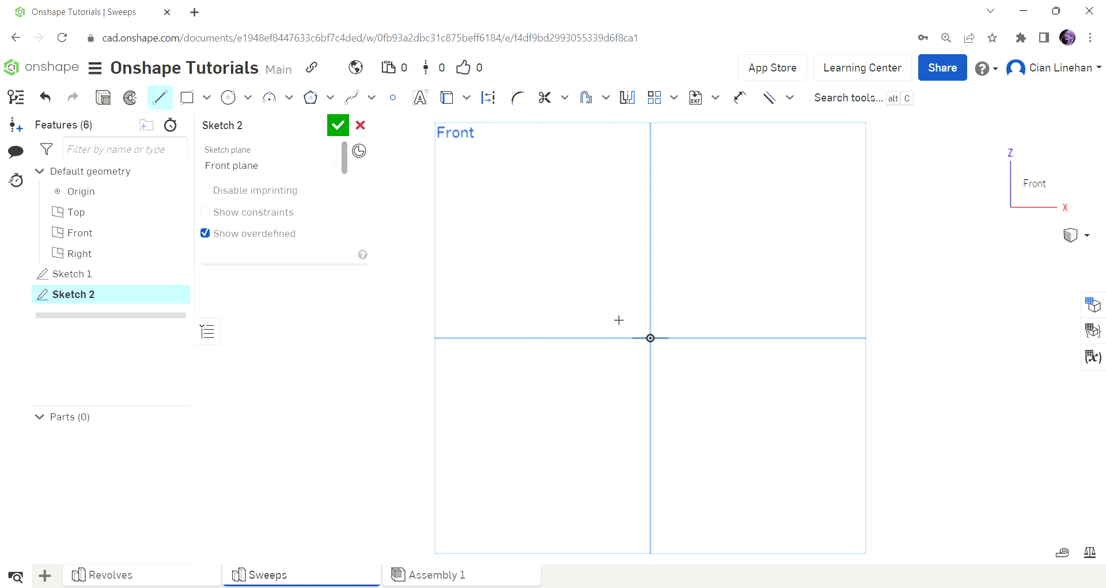
pyautogui.click(658, 341)
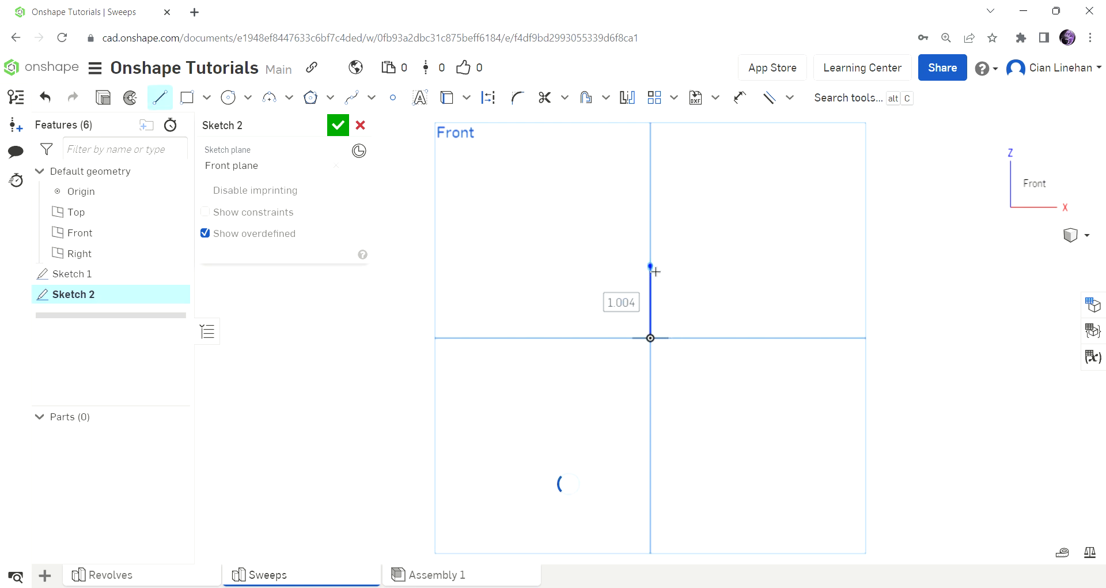
pyautogui.write('5.5')
pyautogui.press('Return')
pyautogui.scroll(-5, 667, 296)
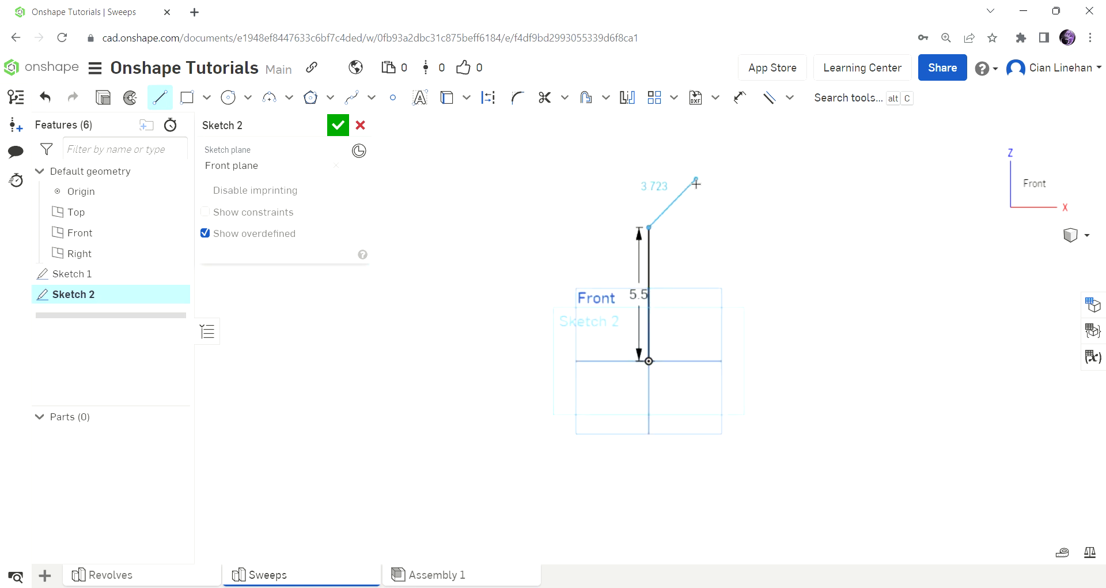
pyautogui.scroll(3, 691, 185)
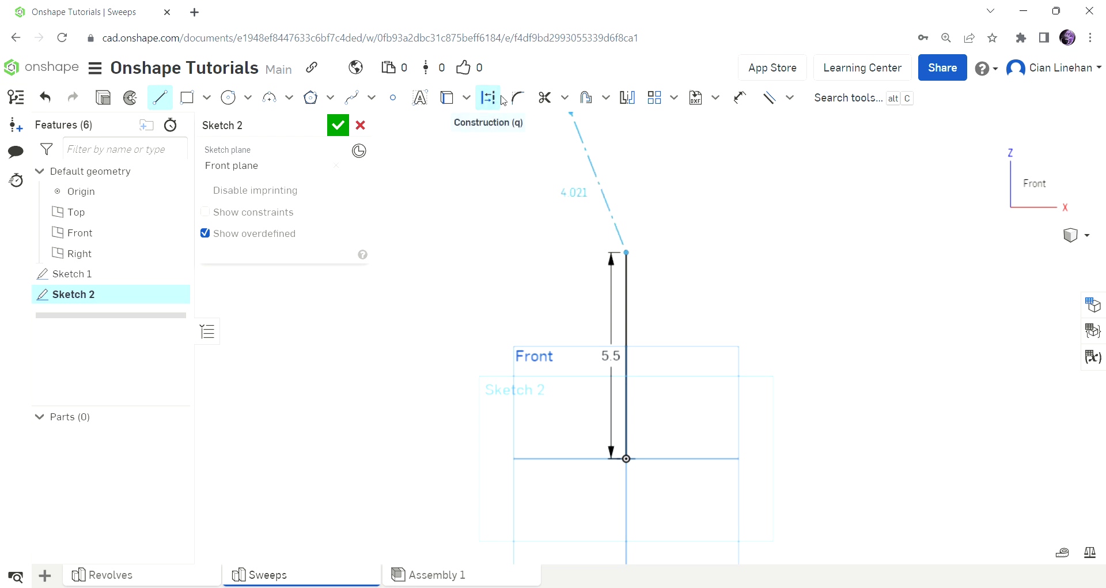
# Step: Add a short horizontal construction segment extending right from the line's top
pyautogui.click(685, 254)
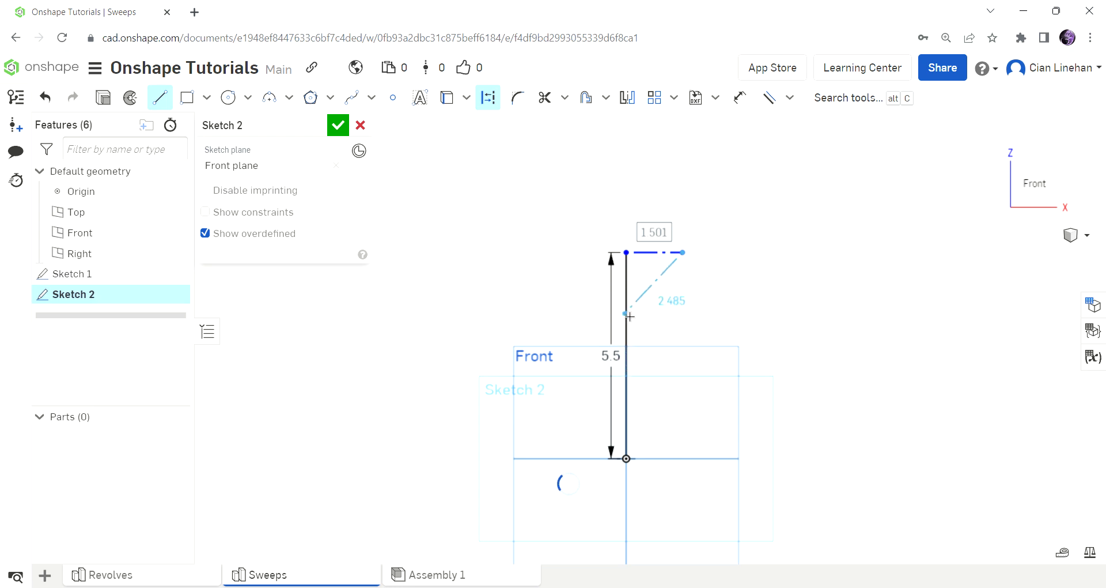
pyautogui.press('Escape')
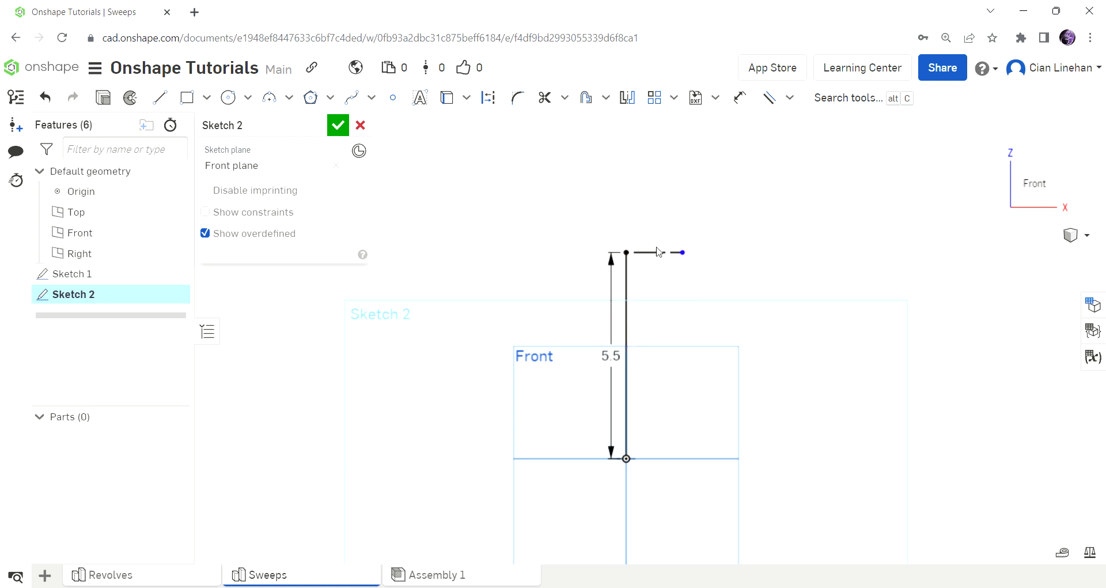
pyautogui.click(740, 97)
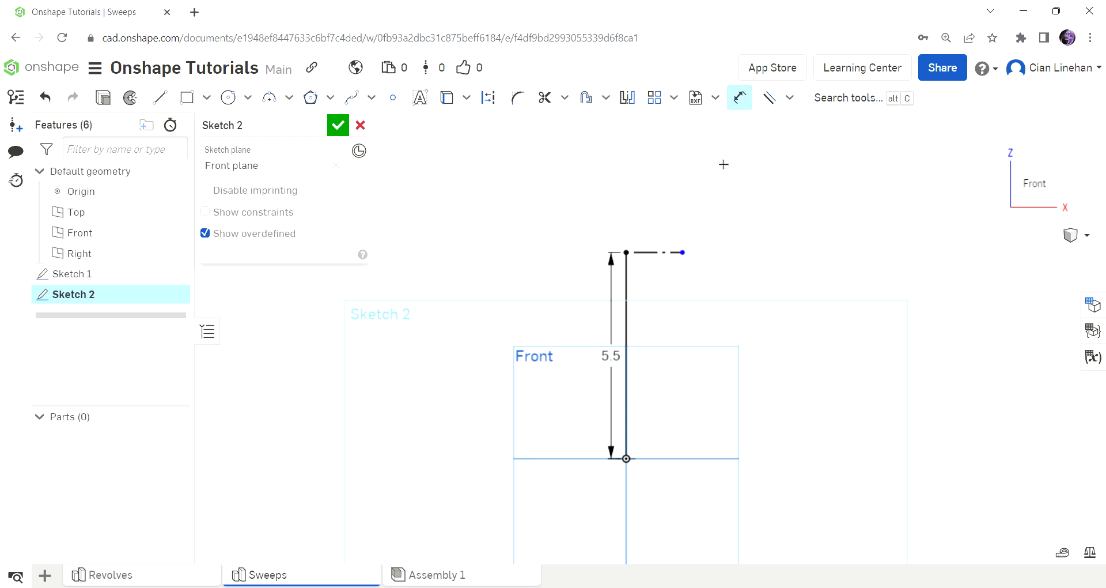
# Step: Dimension the horizontal construction segment to 1.25
pyautogui.click(661, 252)
pyautogui.click(678, 284)
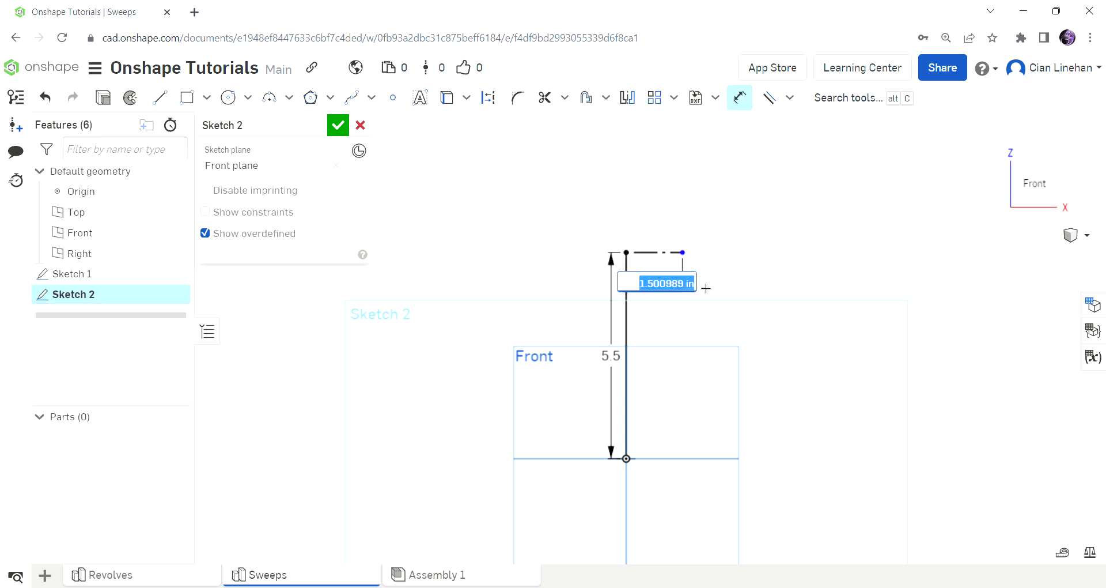
pyautogui.write('1.25')
pyautogui.press('Return')
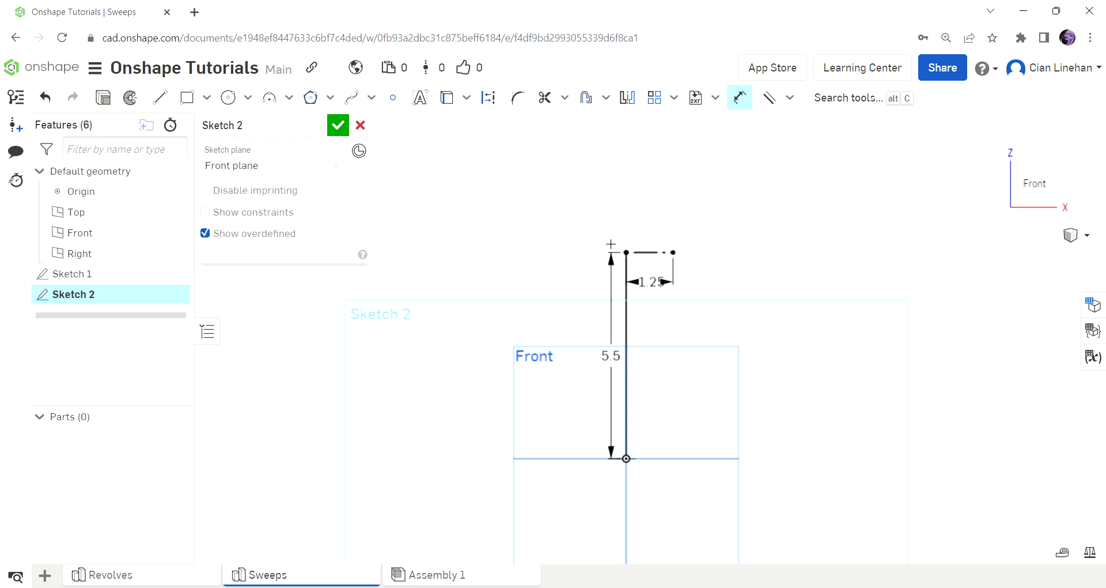
# Step: Draw a second 1.25-long line from the segment's end, abandoning two Mirror attempts
pyautogui.click(156, 106)
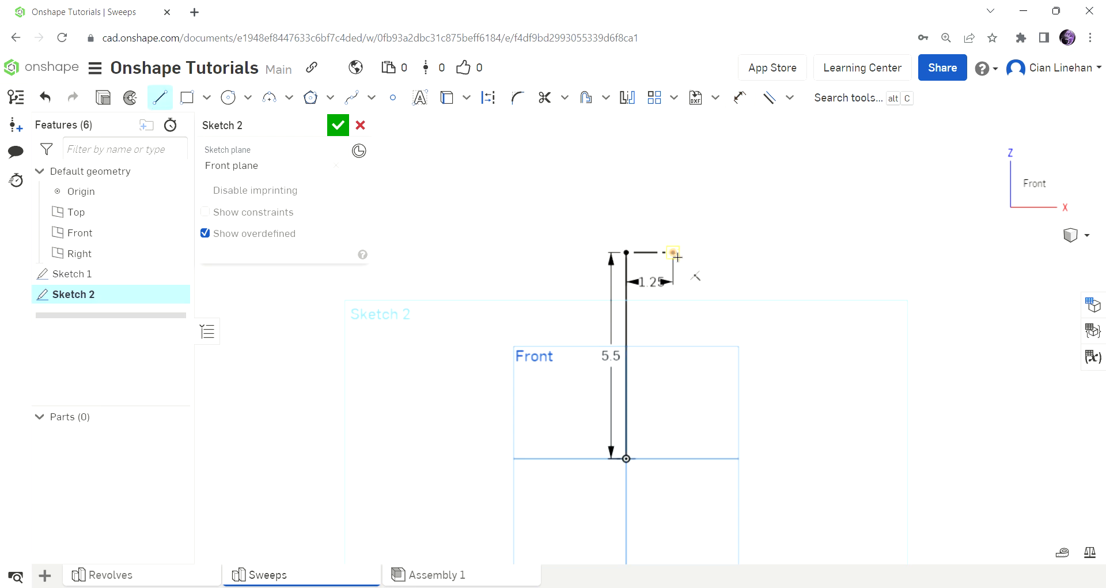
pyautogui.click(673, 252)
pyautogui.write('1.25')
pyautogui.press('Return')
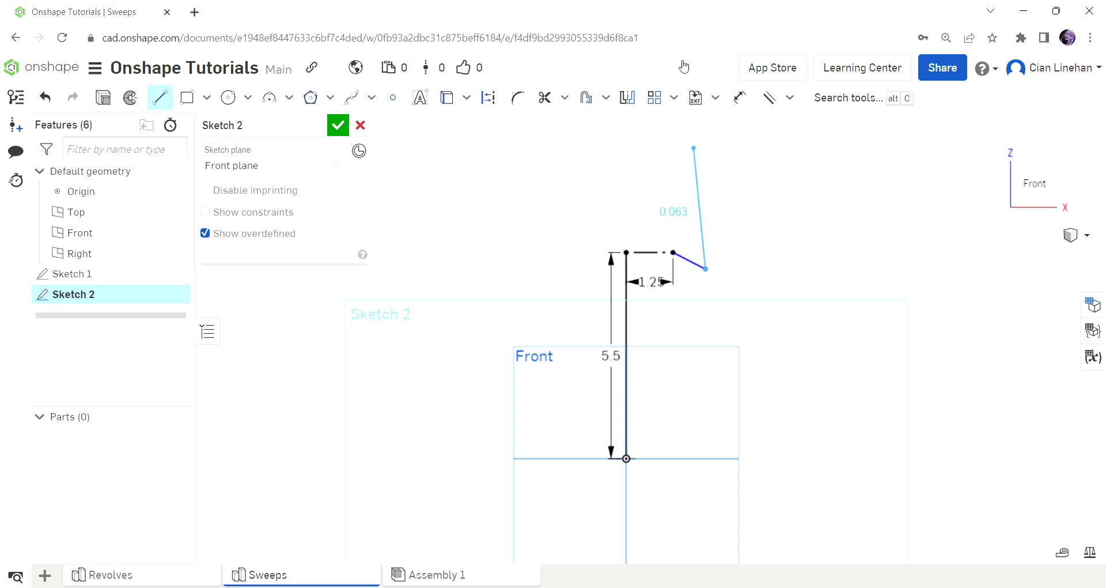
pyautogui.click(160, 101)
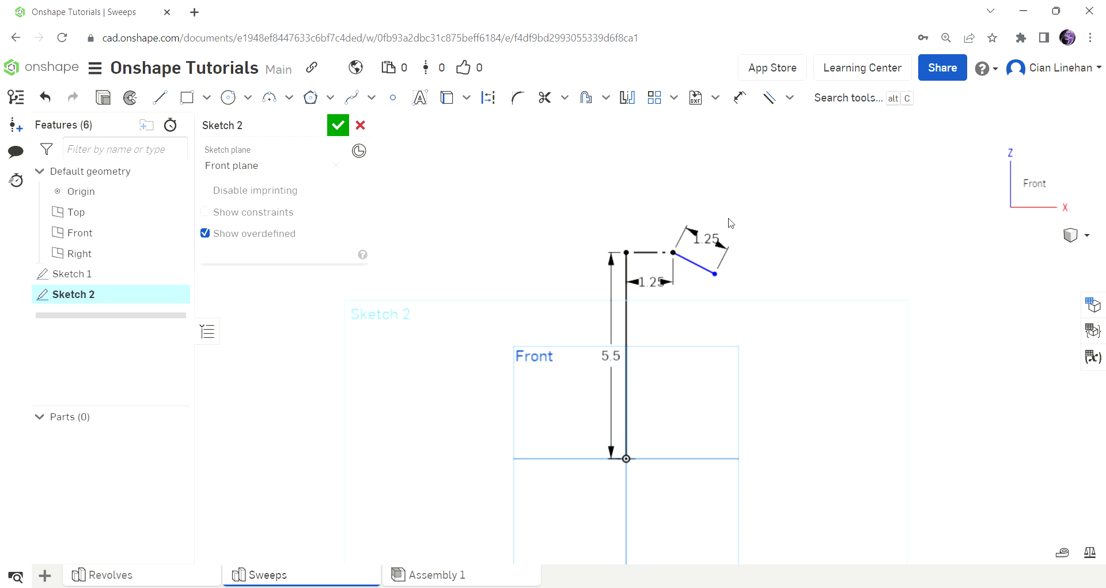
pyautogui.click(691, 262)
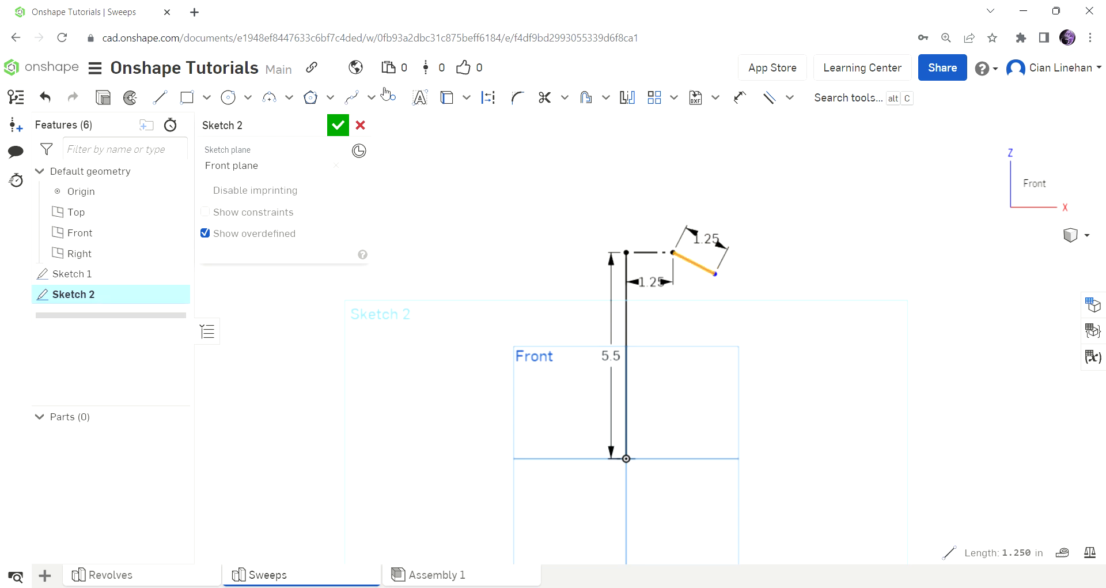
pyautogui.click(490, 101)
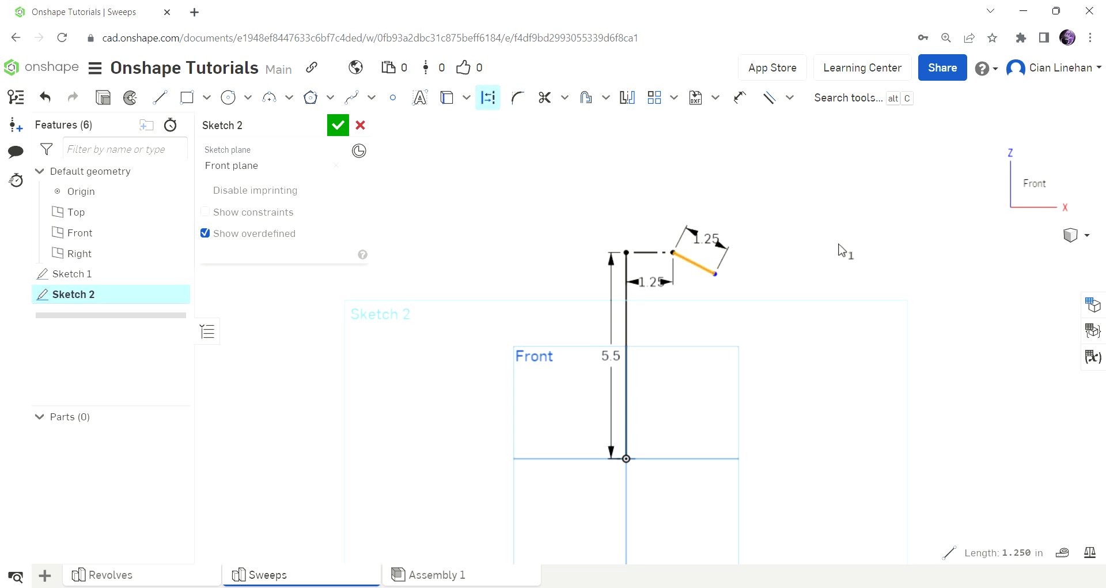
pyautogui.press('Escape')
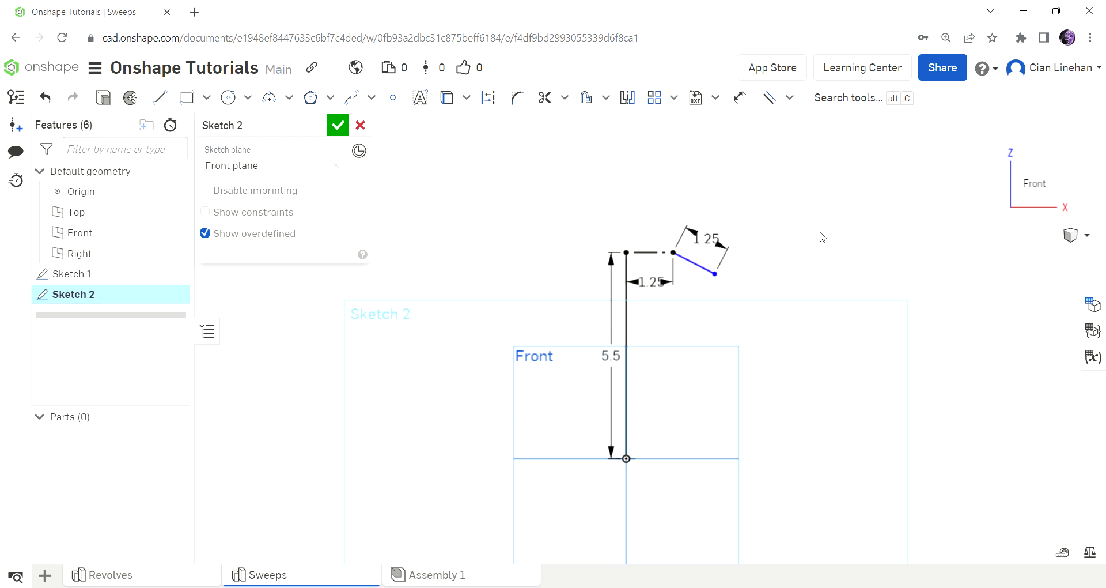
pyautogui.click(711, 275)
pyautogui.click(495, 95)
pyautogui.press('Escape')
# Step: Dimension the angle between the horizontal and sloped segments as 170°
pyautogui.click(743, 101)
pyautogui.click(665, 259)
pyautogui.click(702, 268)
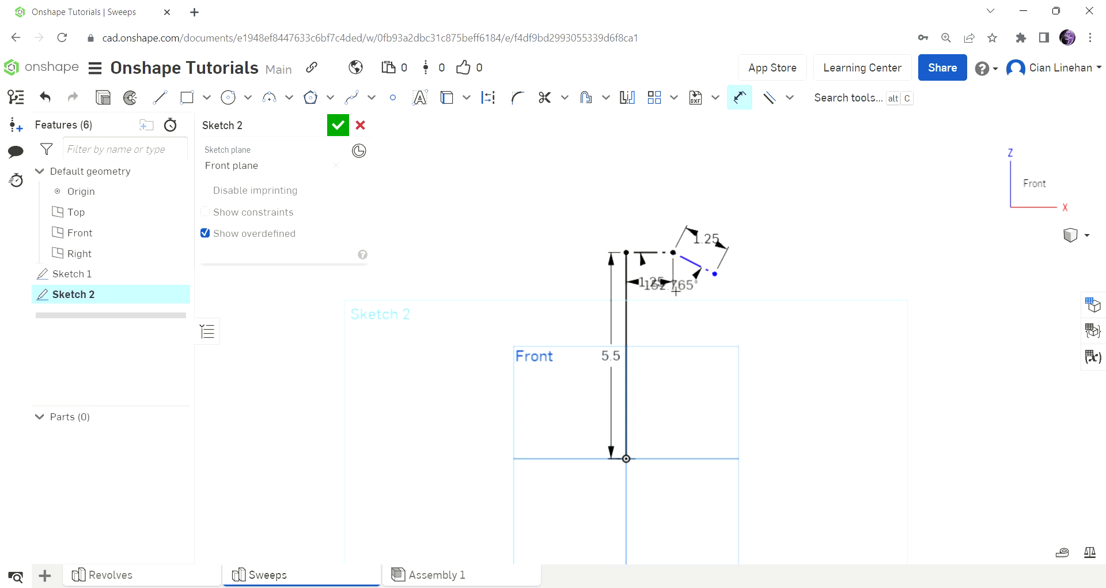
pyautogui.click(675, 298)
pyautogui.write('17')
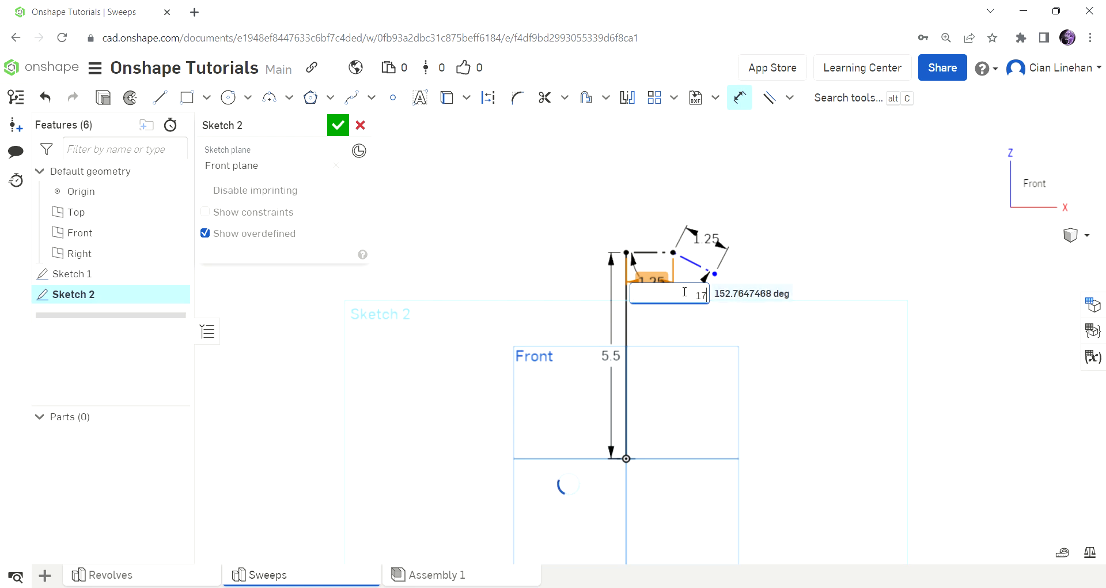
pyautogui.press('Return')
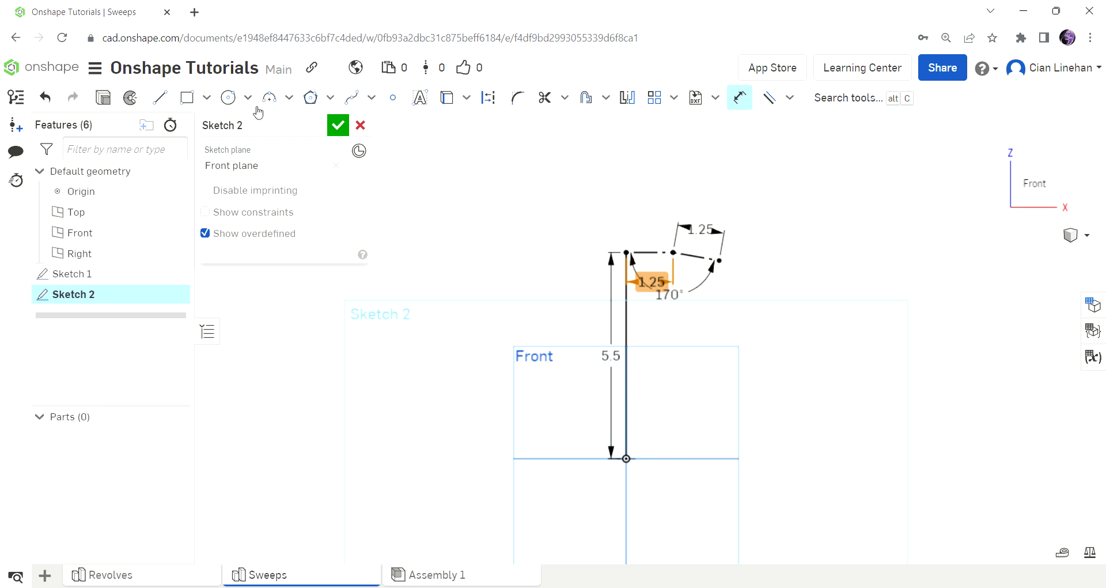
# Step: Draw a center-point arc from the vertical line's top to the angled segment's tip
pyautogui.click(289, 98)
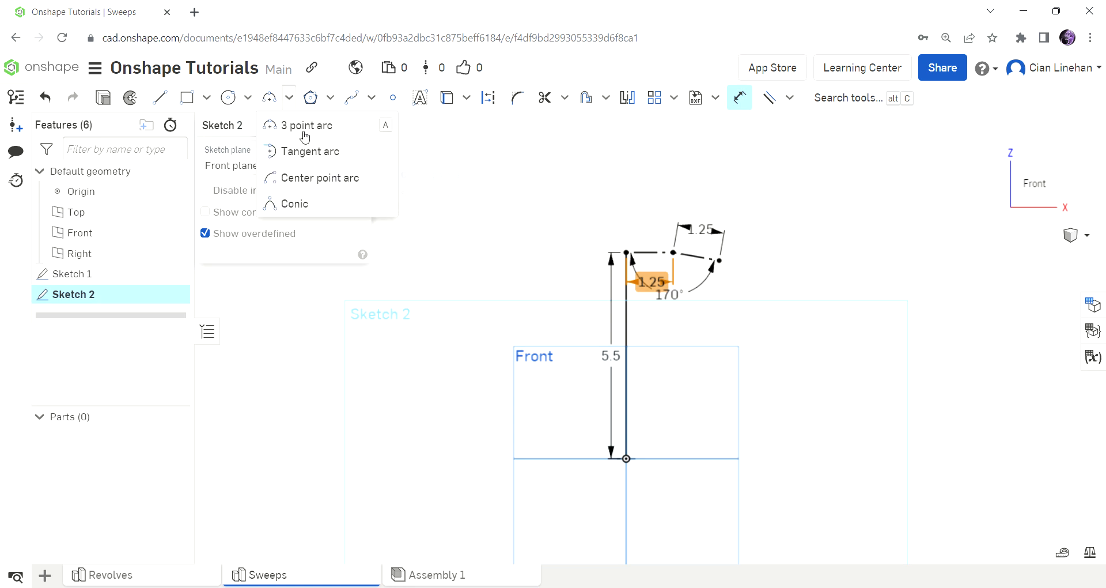
pyautogui.click(319, 177)
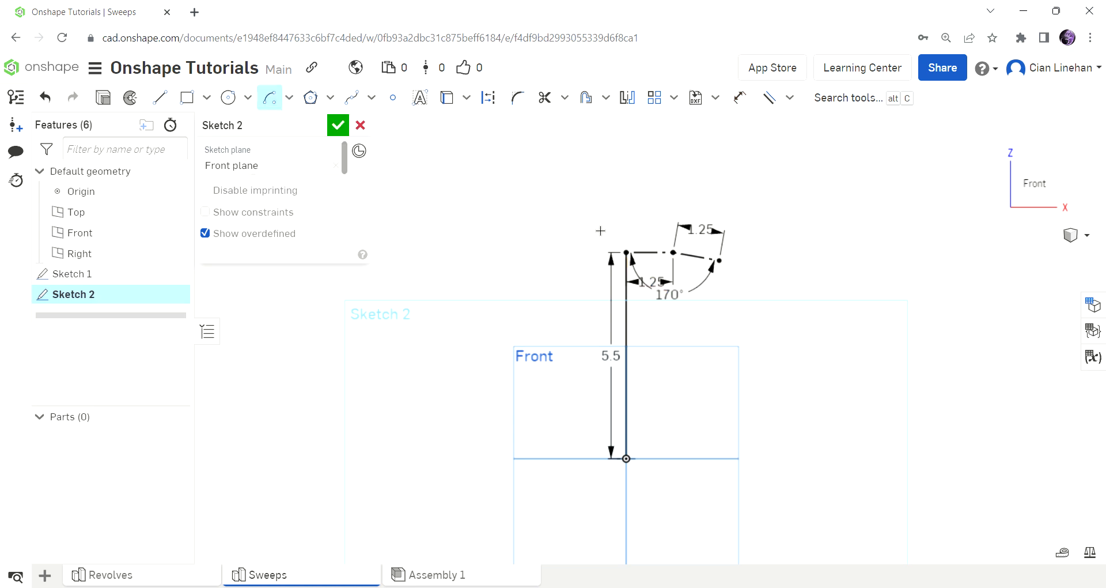
pyautogui.click(673, 252)
pyautogui.click(627, 252)
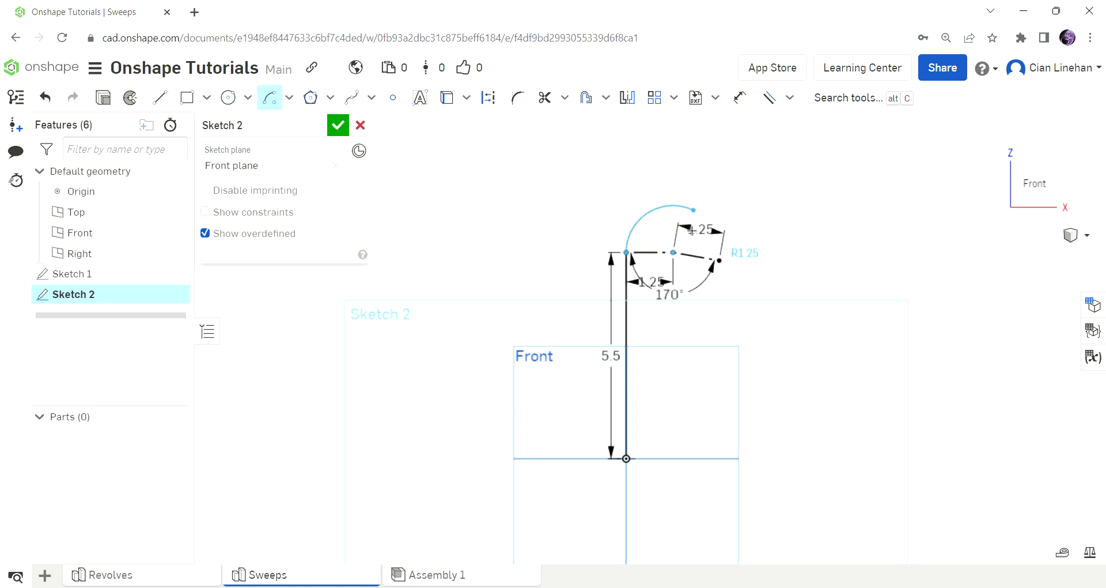
pyautogui.click(719, 260)
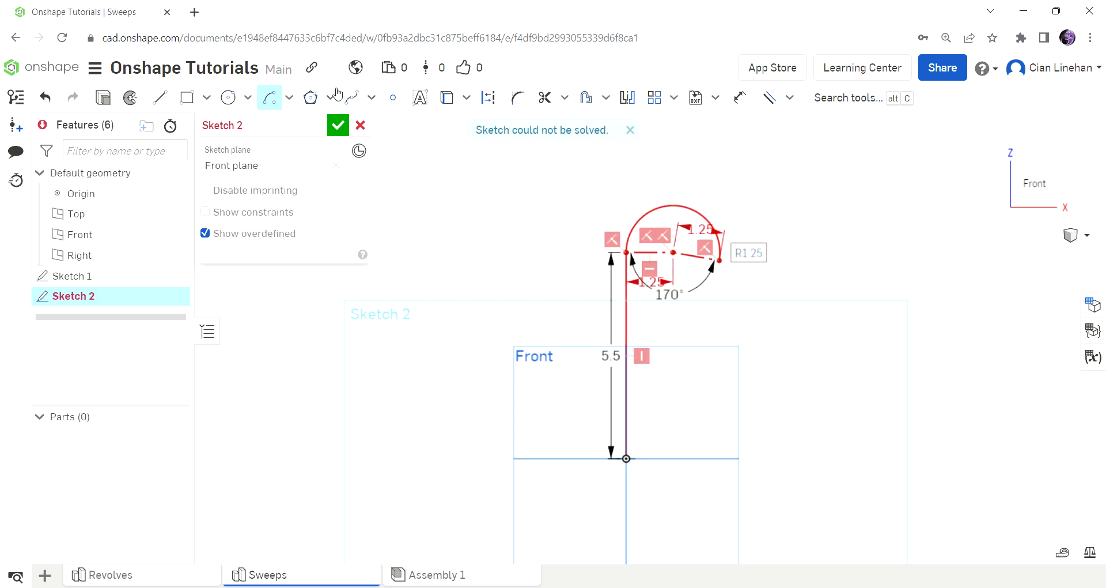
pyautogui.press('Escape')
pyautogui.scroll(4, 707, 211)
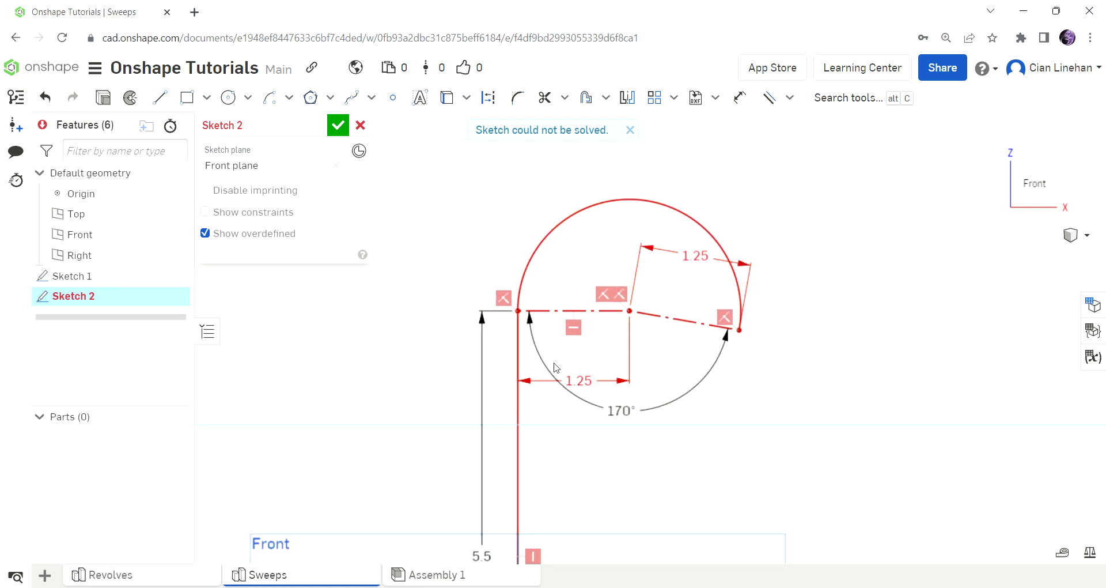
pyautogui.scroll(-4, 700, 260)
pyautogui.scroll(4, 668, 274)
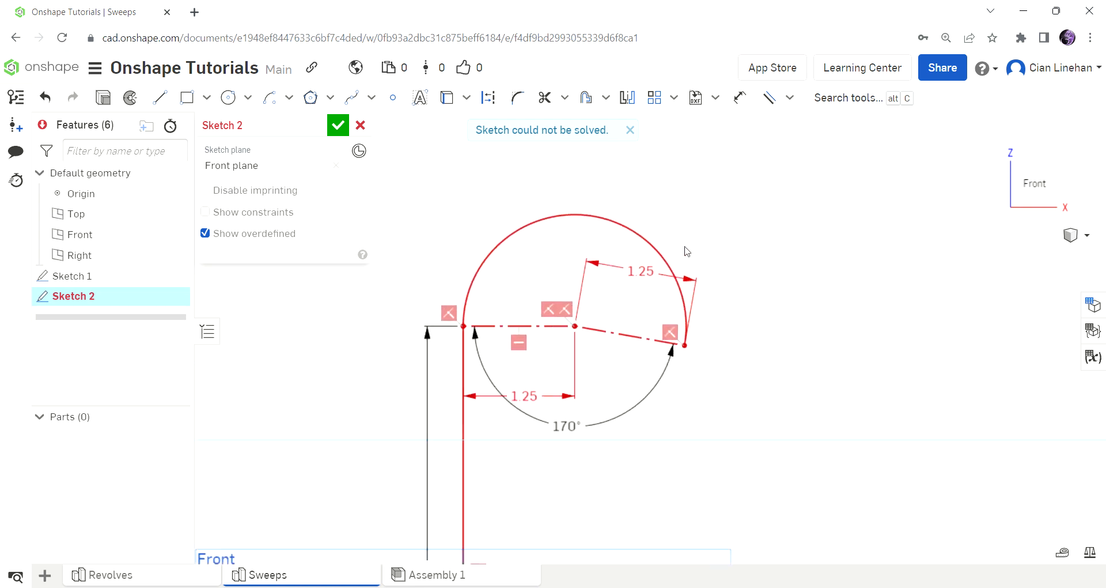
# Step: Delete the conflicting angled 1.25 dimension so the sketch solves
pyautogui.click(646, 282)
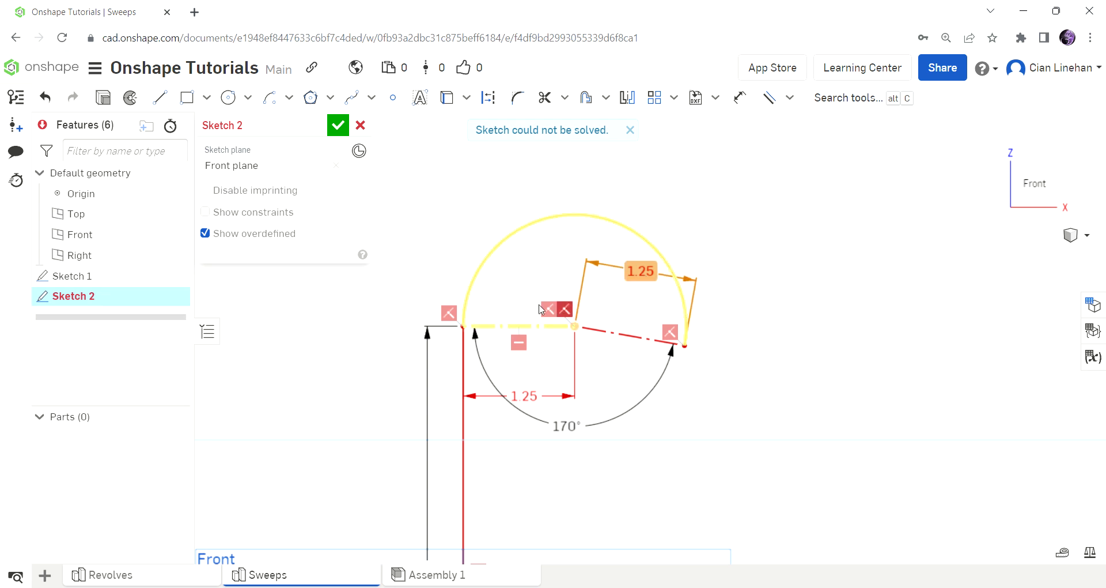
pyautogui.press('Delete')
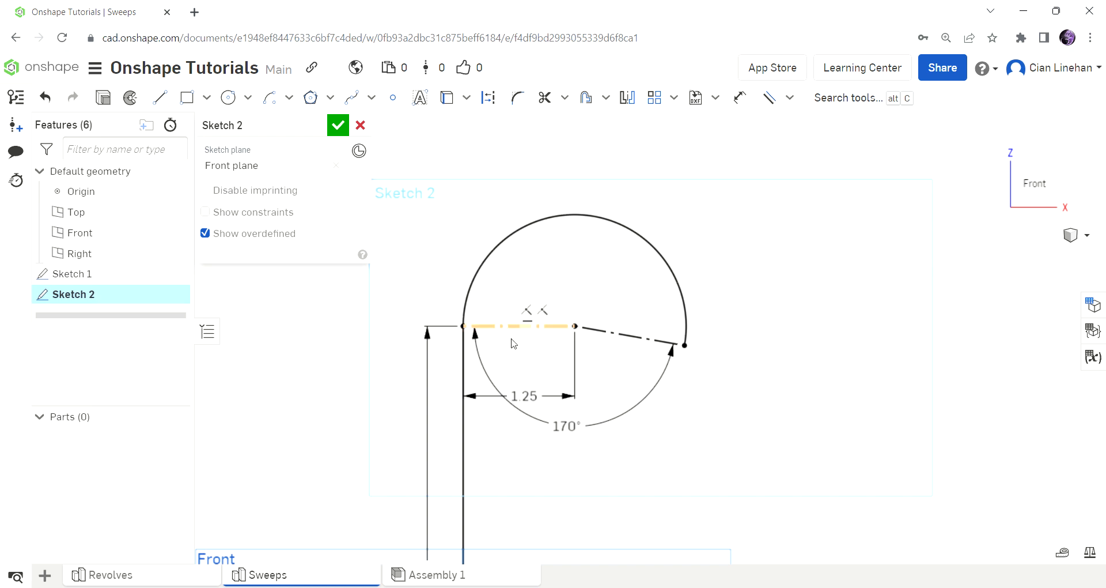
pyautogui.scroll(-3, 700, 266)
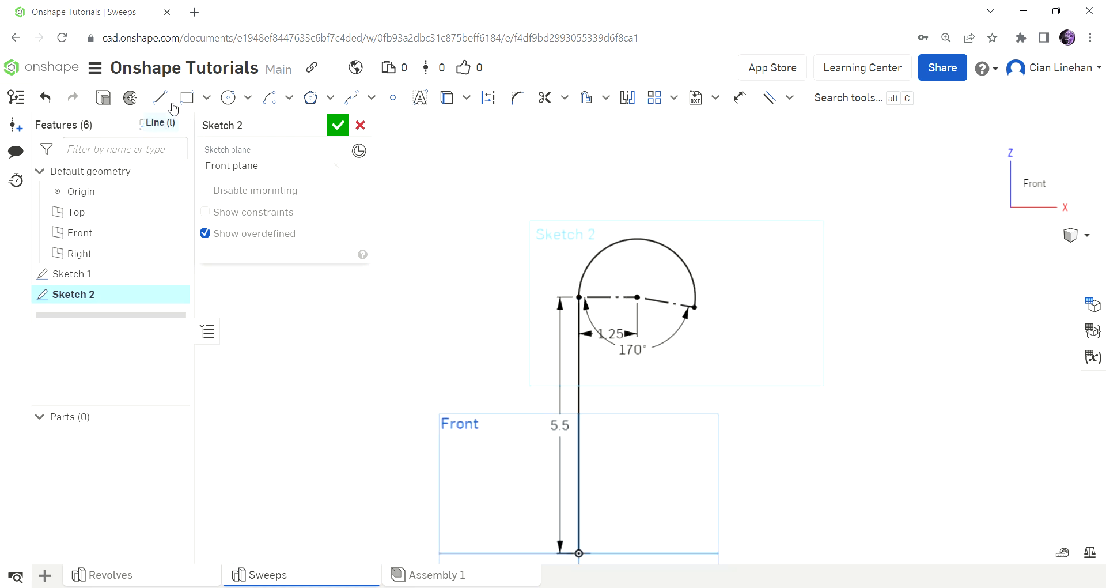
# Step: Close Sketch 2 and start a sweep using the Sketch 1 circle as the profile
pyautogui.click(339, 127)
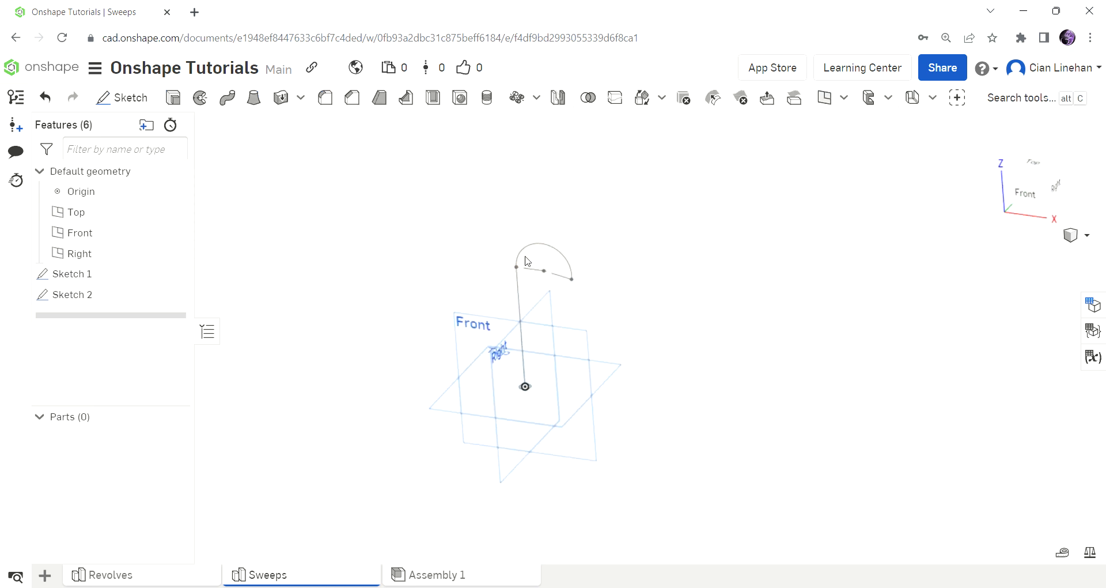
pyautogui.scroll(5, 558, 311)
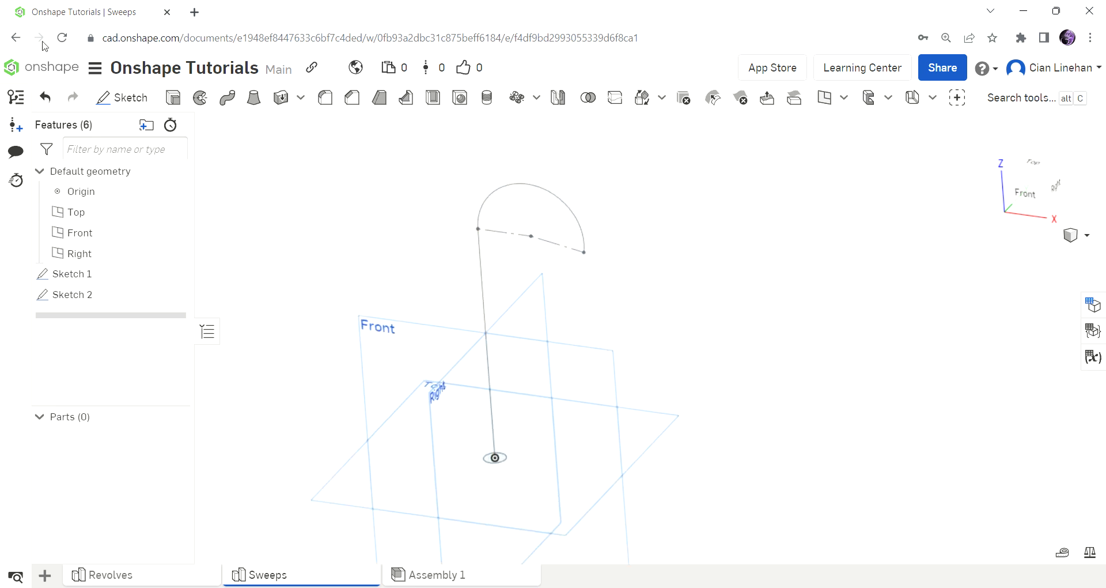
pyautogui.click(233, 104)
pyautogui.scroll(5, 457, 439)
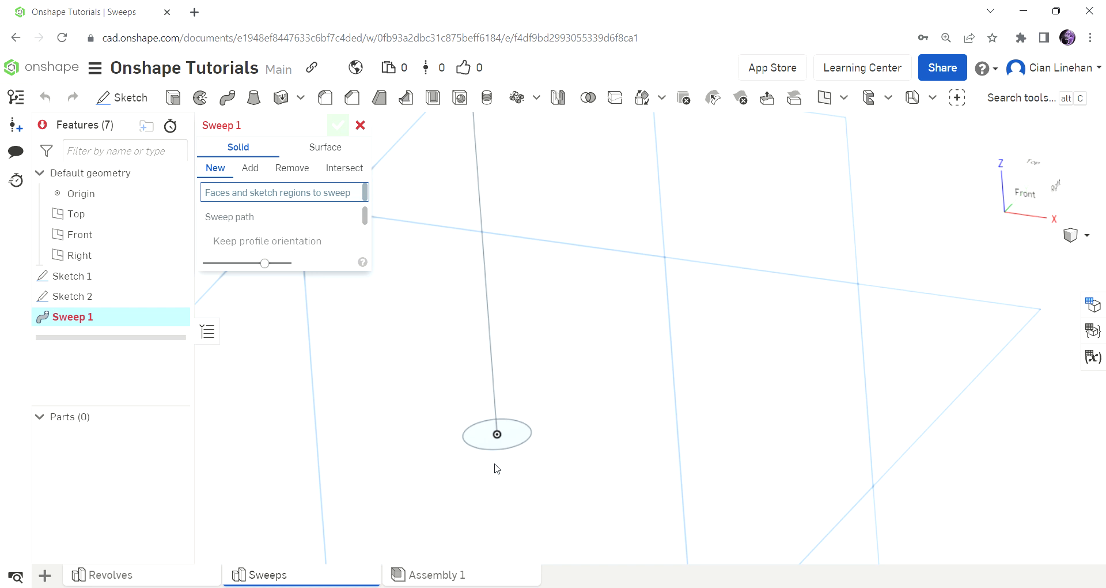
pyautogui.click(490, 448)
pyautogui.click(278, 231)
# Step: Sweep the circle along the straight line and arc, creating the cane solid Part 1
pyautogui.scroll(-3, 587, 366)
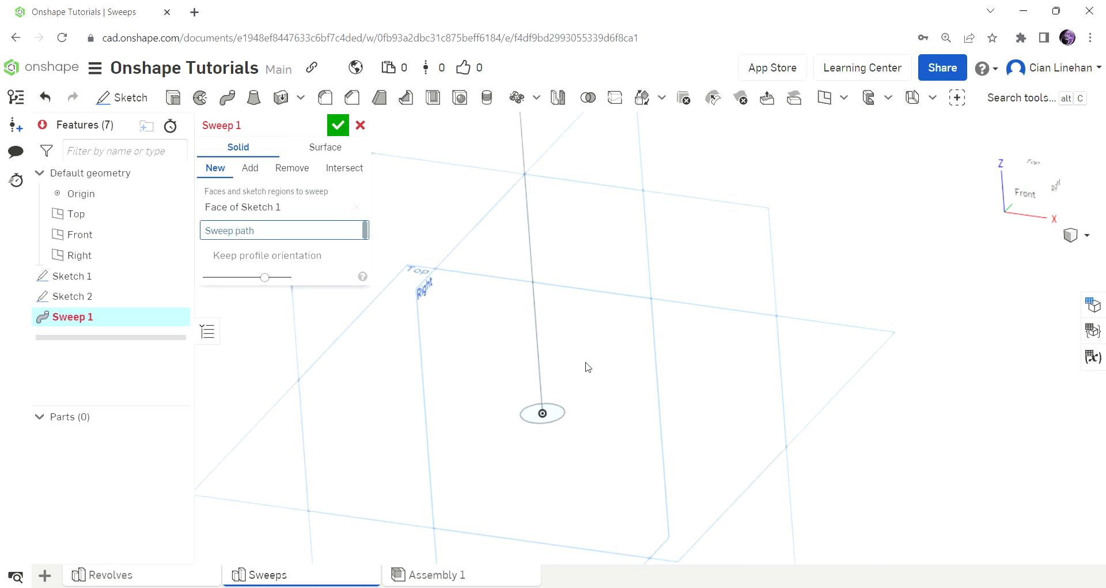
pyautogui.click(537, 350)
pyautogui.scroll(-3, 676, 472)
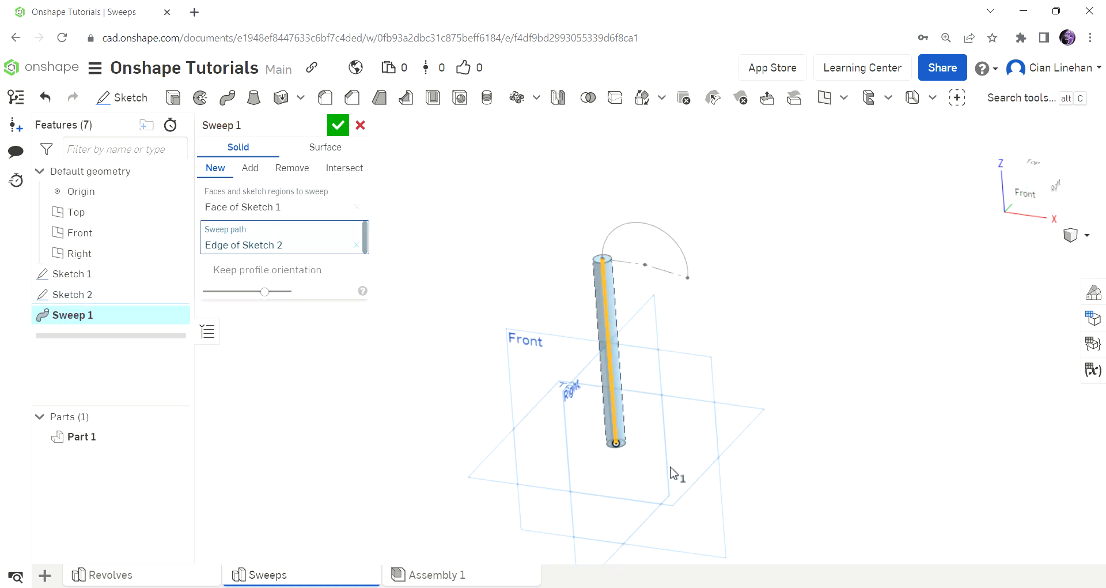
pyautogui.moveTo(617, 296); pyautogui.dragTo(632, 284, button='right')
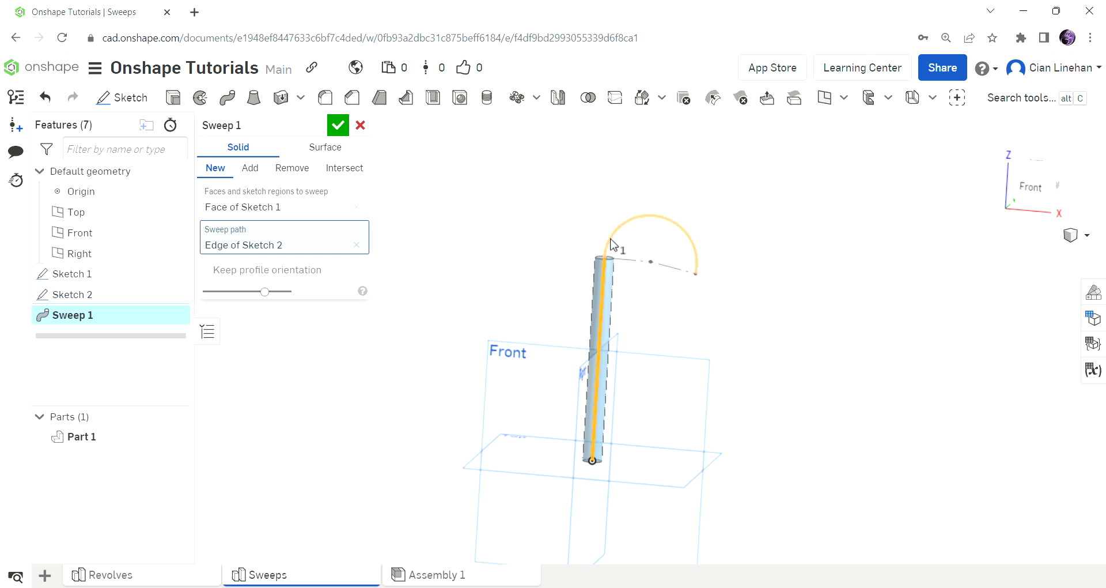
pyautogui.click(637, 230)
pyautogui.moveTo(758, 303)
pyautogui.mouseDown(button='right')
pyautogui.moveTo(759, 286)
pyautogui.moveTo(661, 276)
pyautogui.mouseUp(button='right')
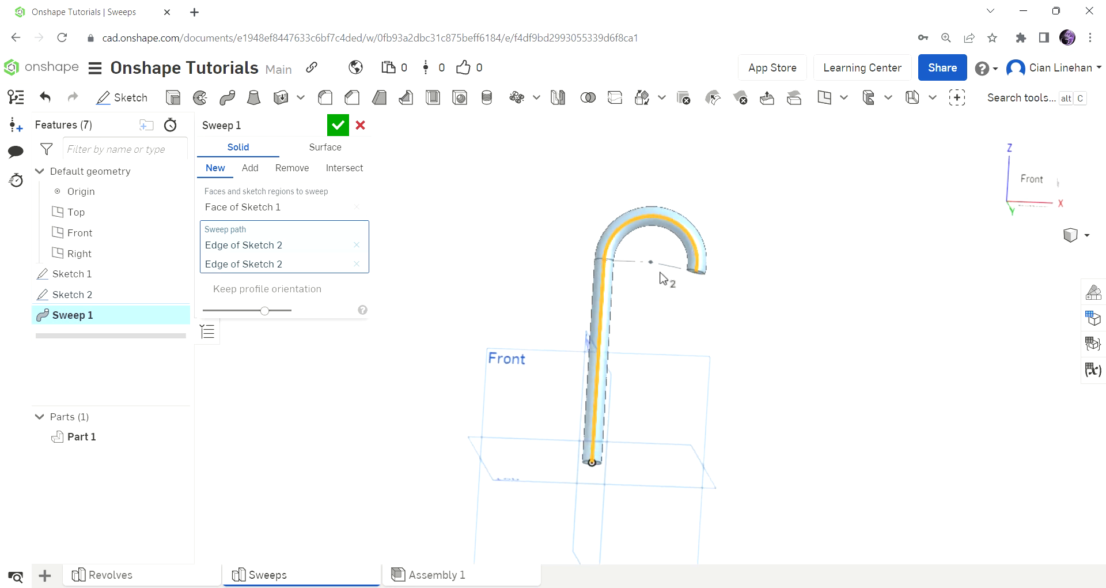
pyautogui.click(338, 125)
pyautogui.scroll(4, 724, 284)
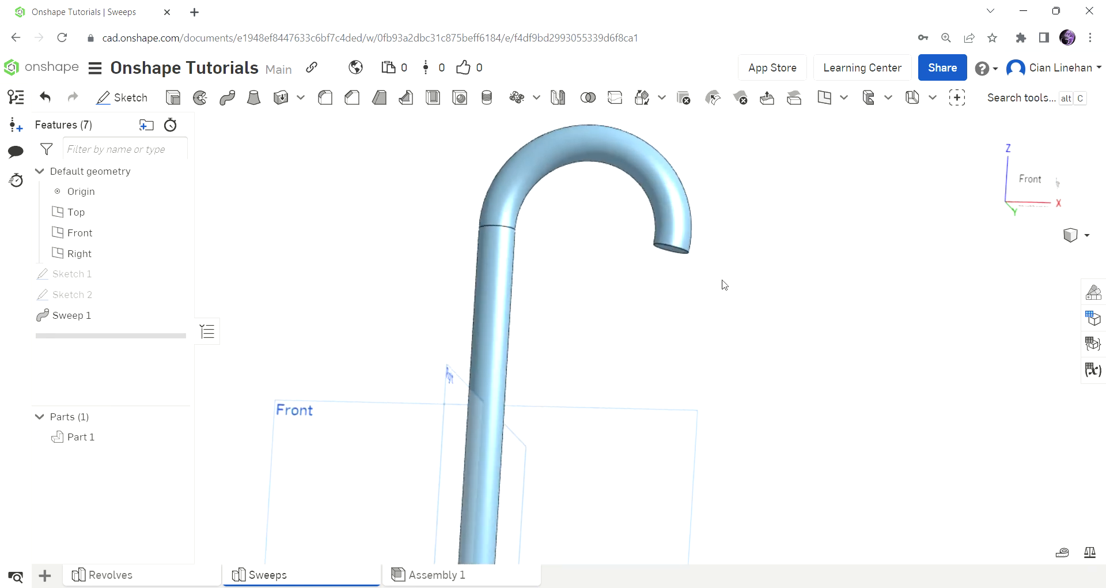
# Step: Extrude the hook's end face 0.5 in, adding it to the cane part
pyautogui.hotkey('shift', 'e')
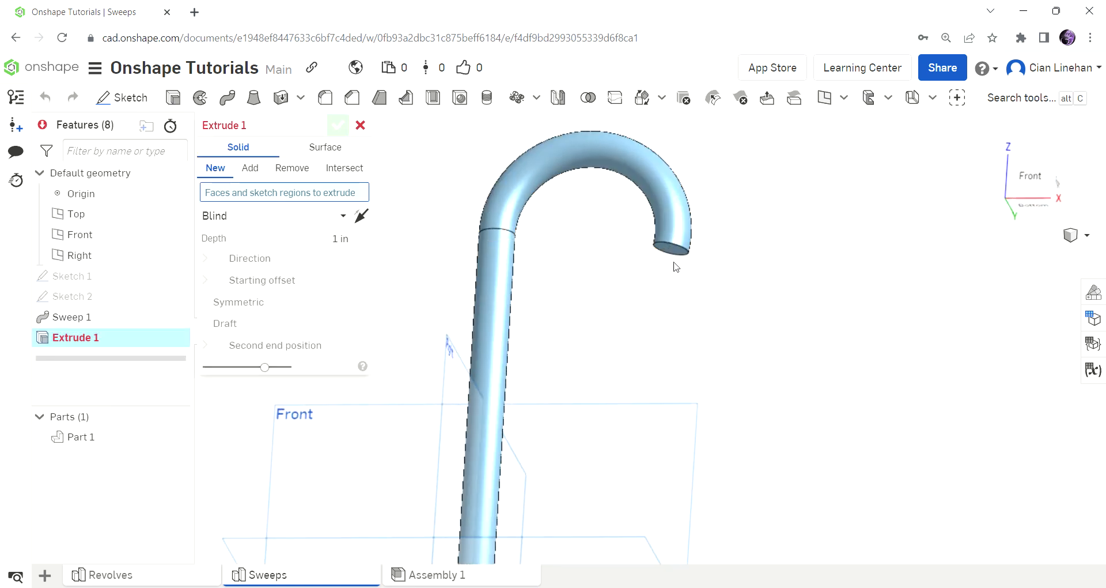
pyautogui.scroll(5, 671, 251)
pyautogui.click(675, 255)
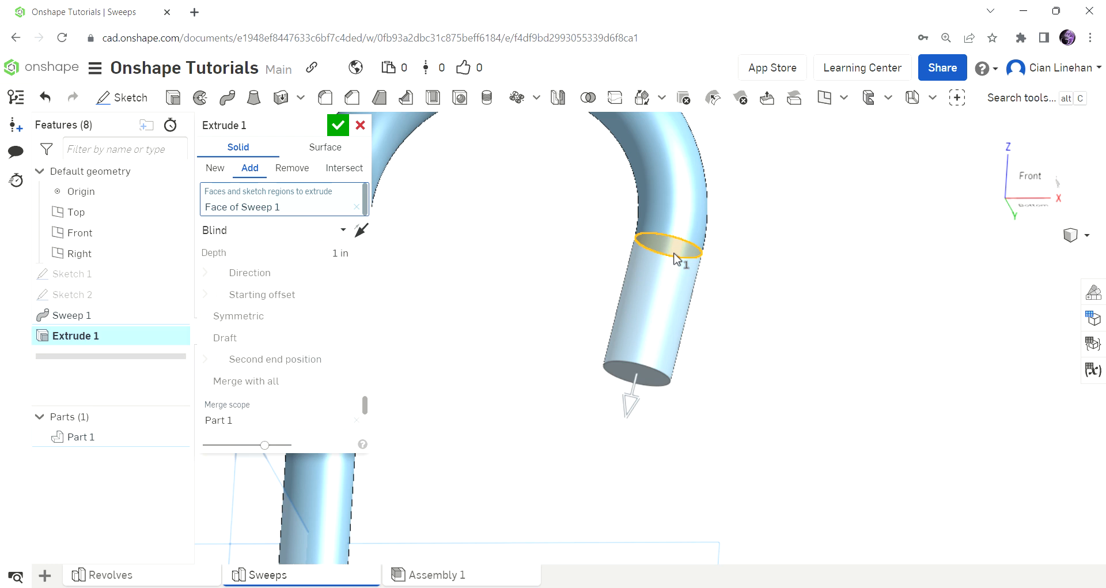
pyautogui.click(307, 258)
pyautogui.write('0.5')
pyautogui.press('Return')
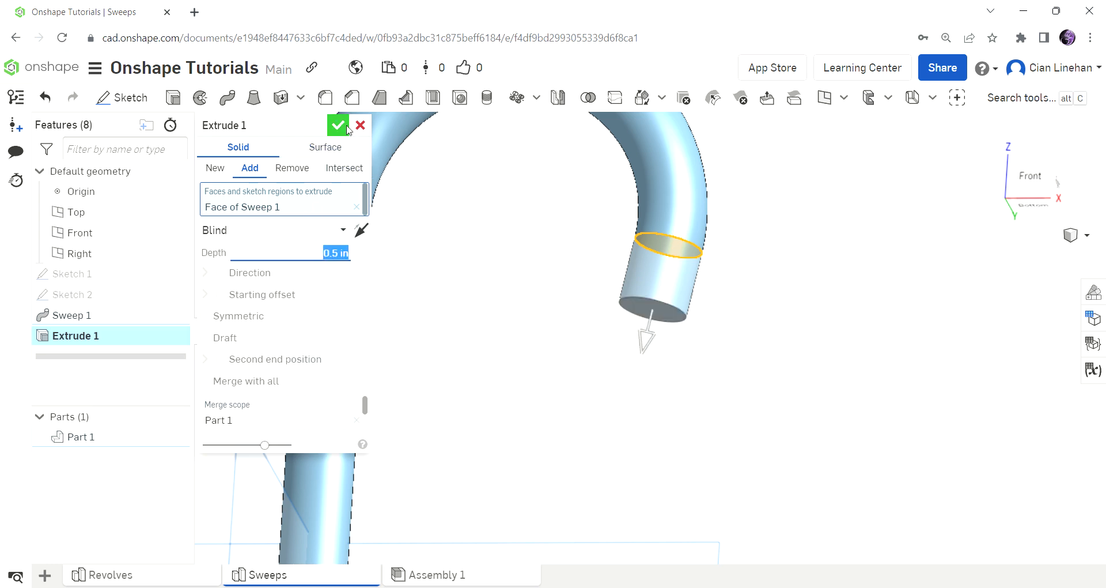
pyautogui.click(337, 124)
pyautogui.scroll(-5, 862, 390)
# Step: Orbit the finished cane to inspect it at an angle and slightly from below
pyautogui.moveTo(861, 390); pyautogui.dragTo(793, 340, button='right')
pyautogui.scroll(-5, 792, 340)
pyautogui.scroll(5, 810, 402)
pyautogui.moveTo(810, 402); pyautogui.dragTo(822, 367, button='right')
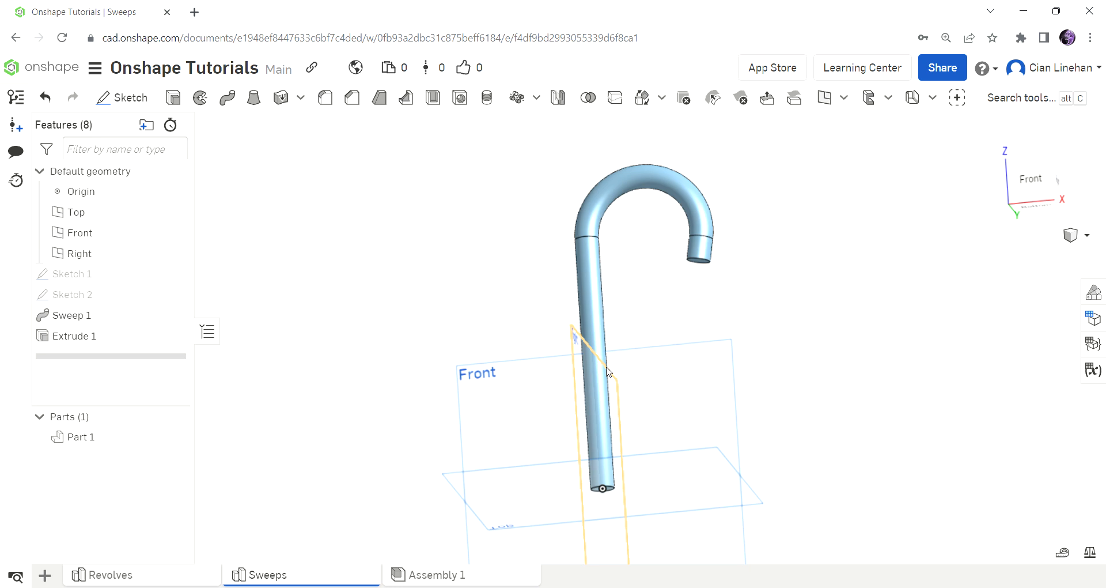
pyautogui.moveTo(573, 331)
pyautogui.mouseDown(button='right')
pyautogui.moveTo(580, 316)
pyautogui.moveTo(576, 330)
pyautogui.mouseUp(button='right')
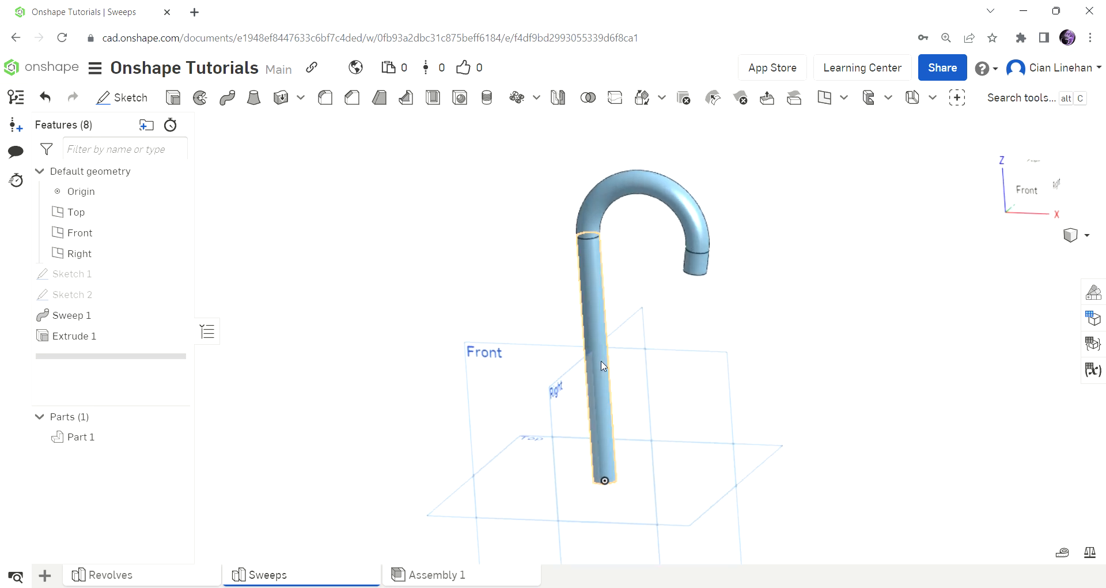
pyautogui.click(607, 460)
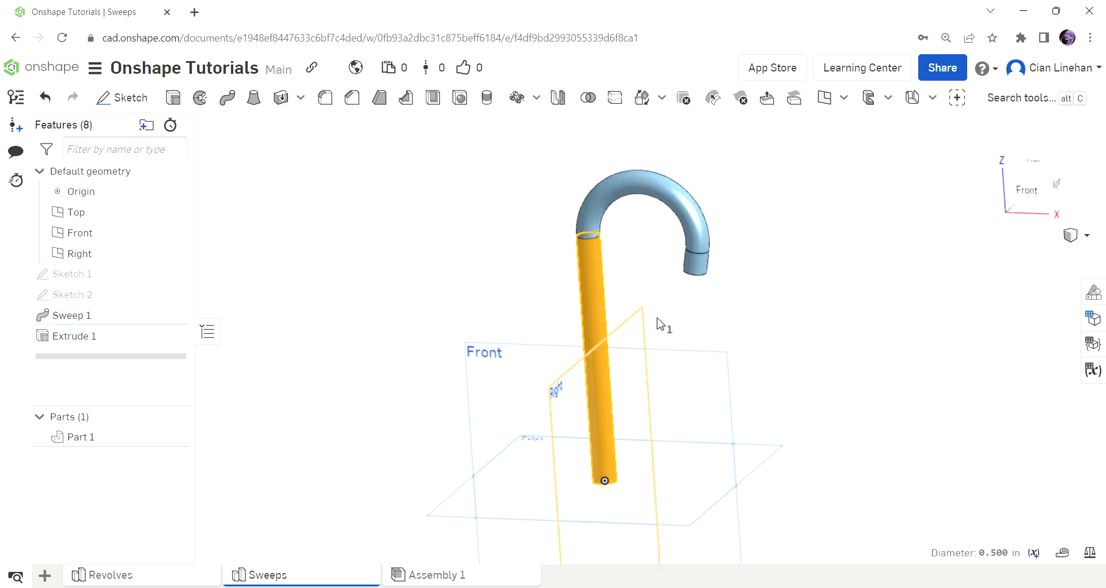
pyautogui.click(869, 375)
pyautogui.moveTo(870, 375); pyautogui.dragTo(832, 410, button='right')
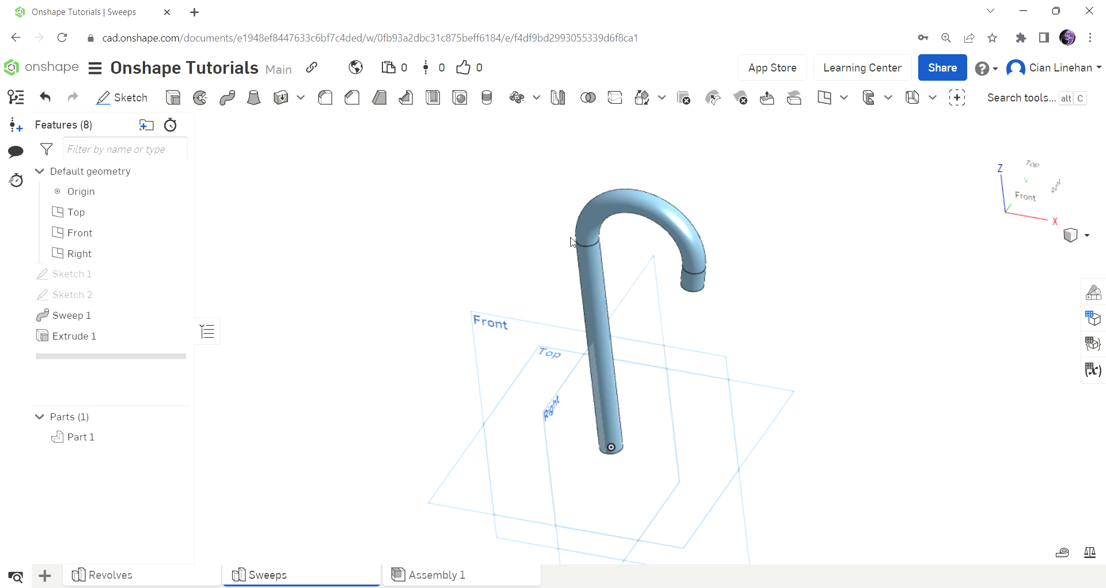
pyautogui.moveTo(579, 250); pyautogui.dragTo(743, 239, button='right')
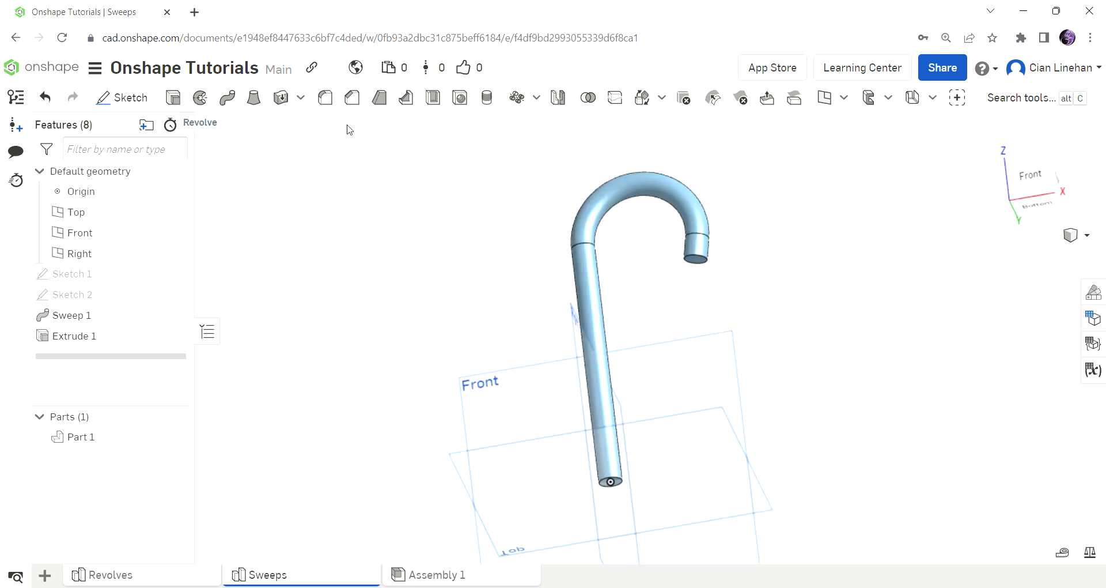
pyautogui.scroll(5, 648, 181)
pyautogui.moveTo(649, 185); pyautogui.dragTo(534, 182, button='right')
pyautogui.click(532, 179)
pyautogui.moveTo(670, 268); pyautogui.dragTo(714, 334, button='right')
pyautogui.hotkey('shift', '1')
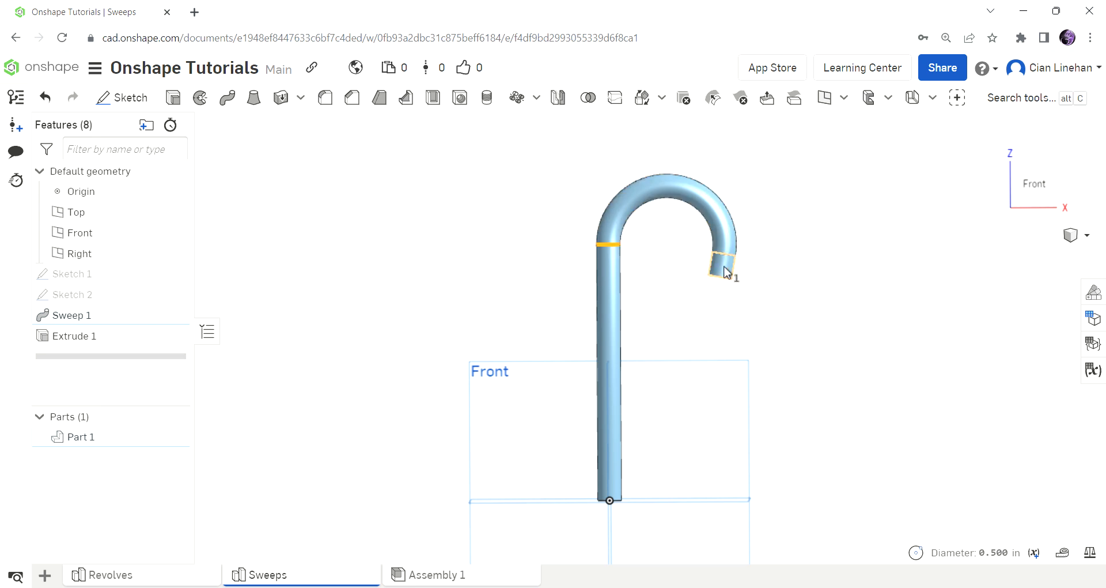
pyautogui.scroll(5, 728, 279)
pyautogui.moveTo(735, 319); pyautogui.dragTo(723, 277, button='right')
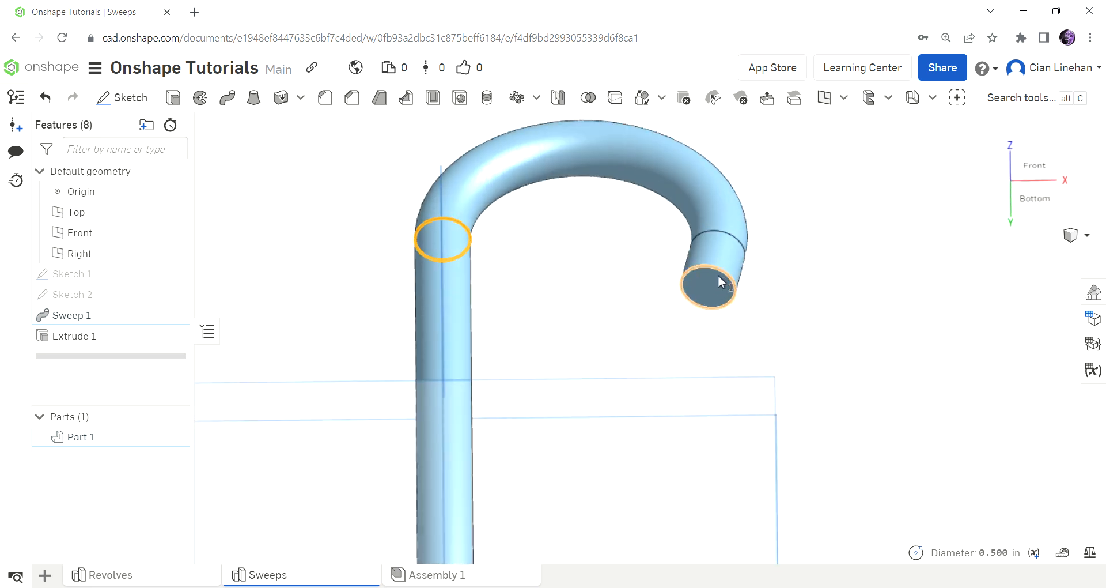
pyautogui.click(456, 224)
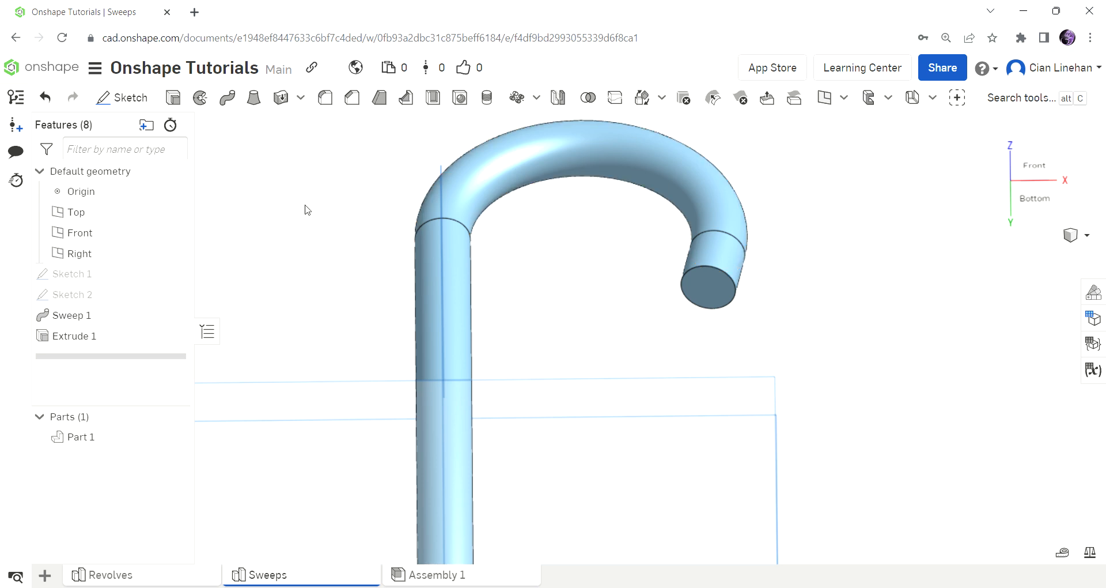
pyautogui.scroll(-5, 311, 213)
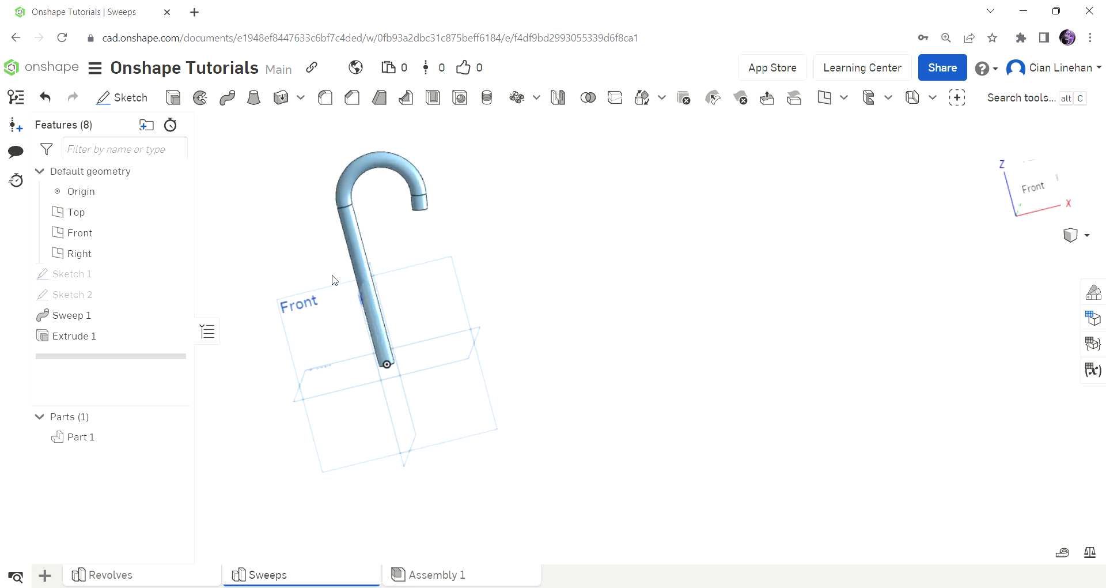